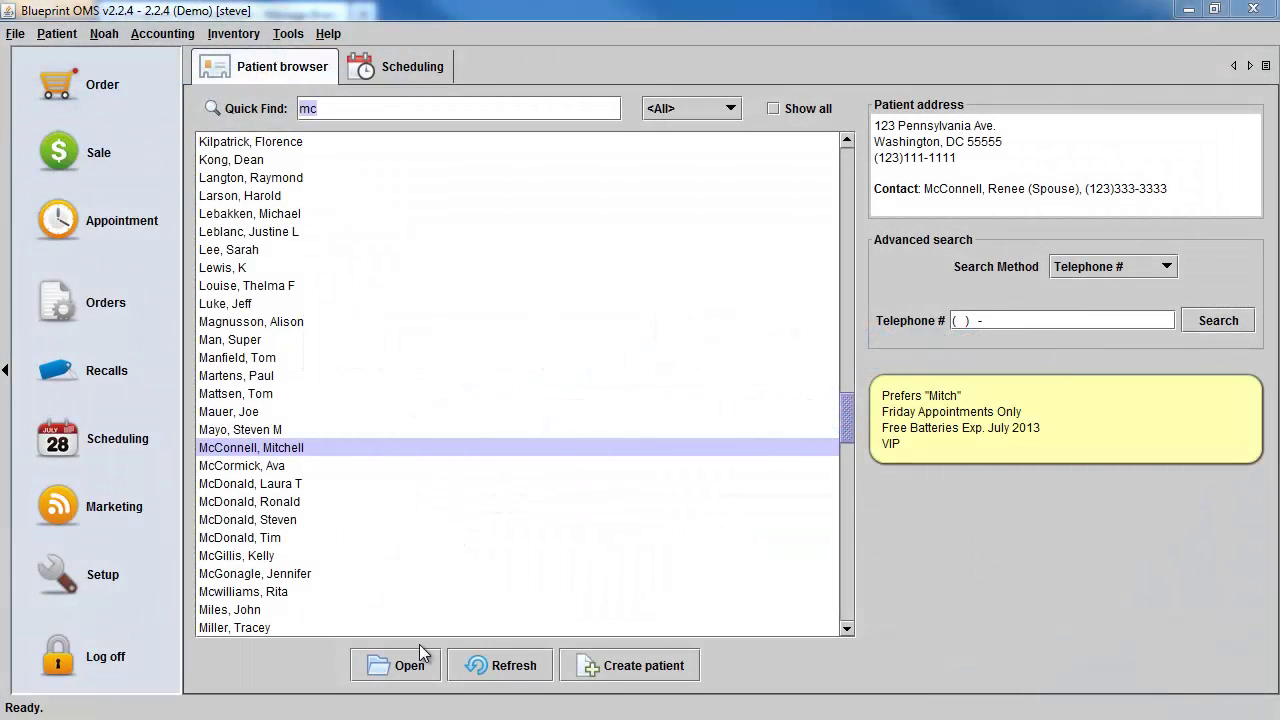
Open the chosen patient's record from the patient list so its Summary shows
click(405, 665)
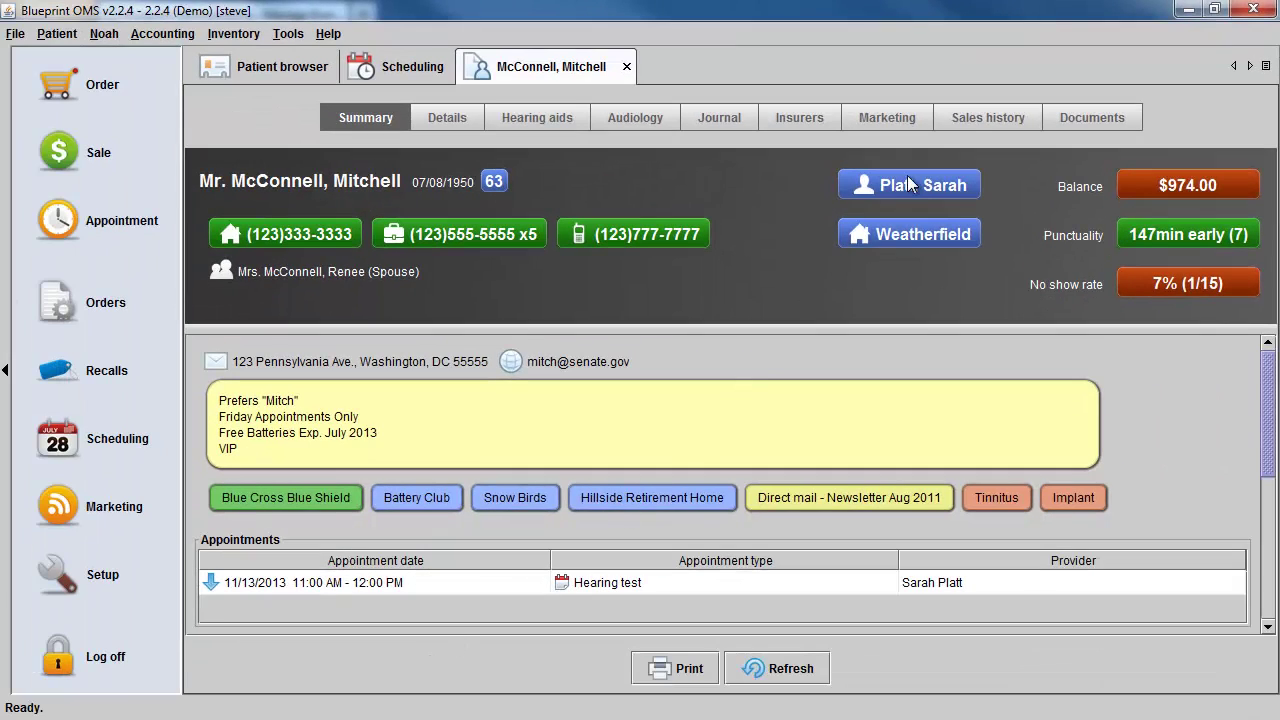
From Sales history, generate an HCFA 1500 for the 05/31/2013 Diagnostic Audio Eval sale, codes 388.70, 389.11
click(963, 119)
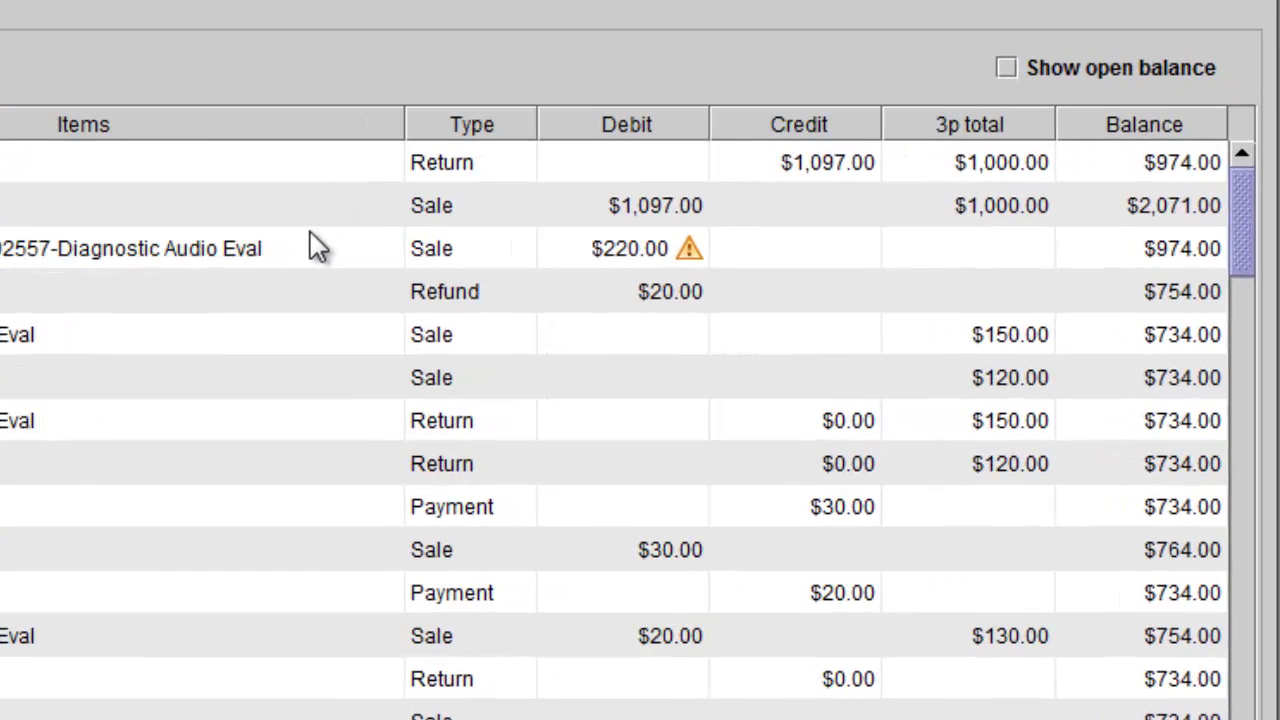
click(592, 276)
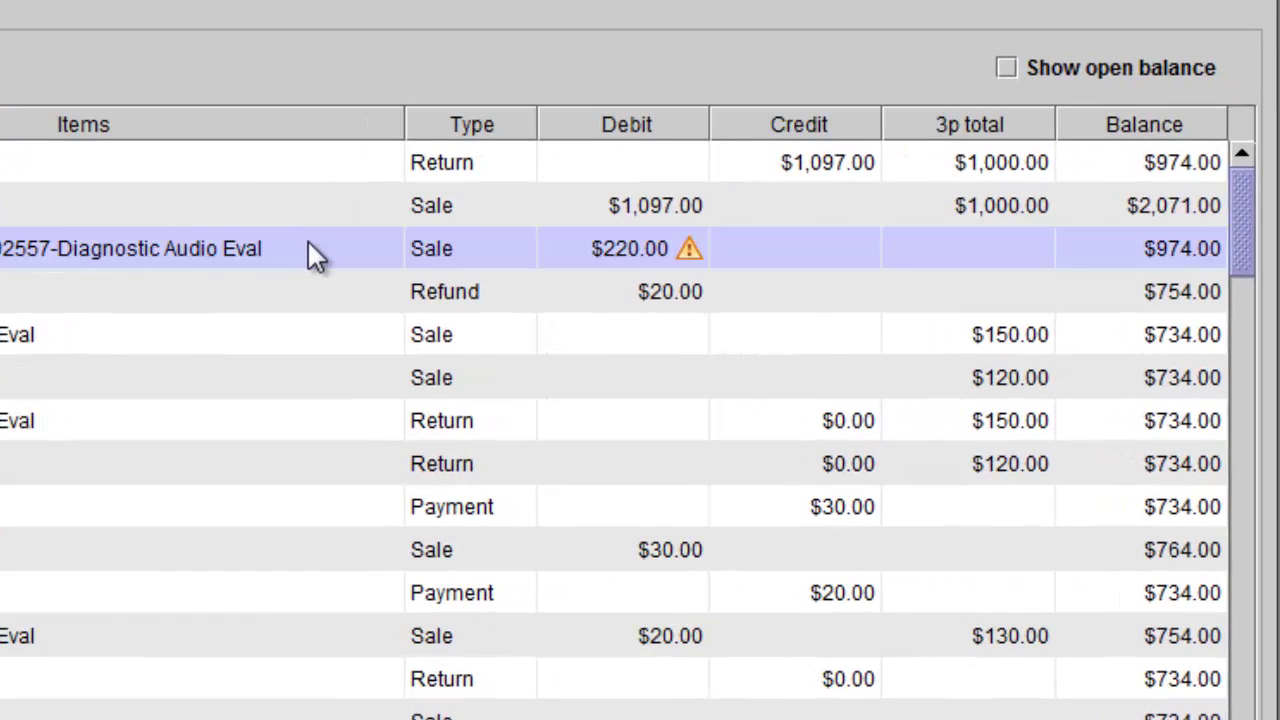
right_click(308, 243)
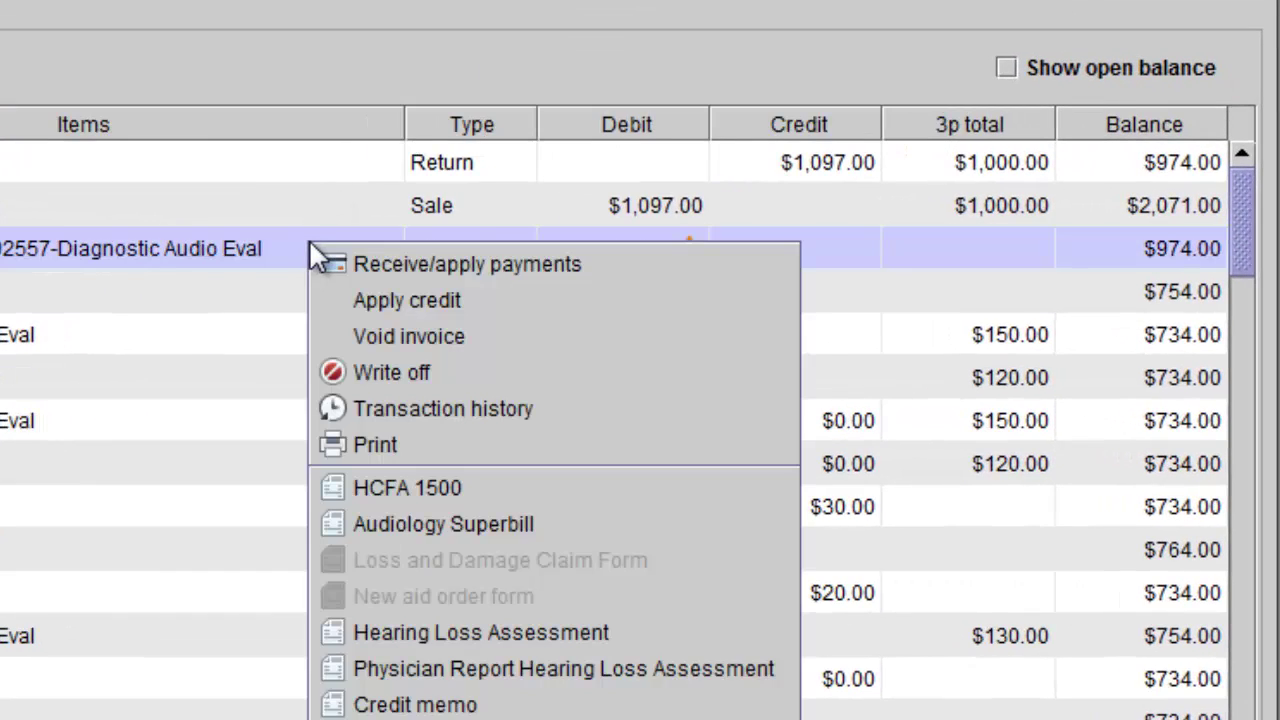
click(403, 485)
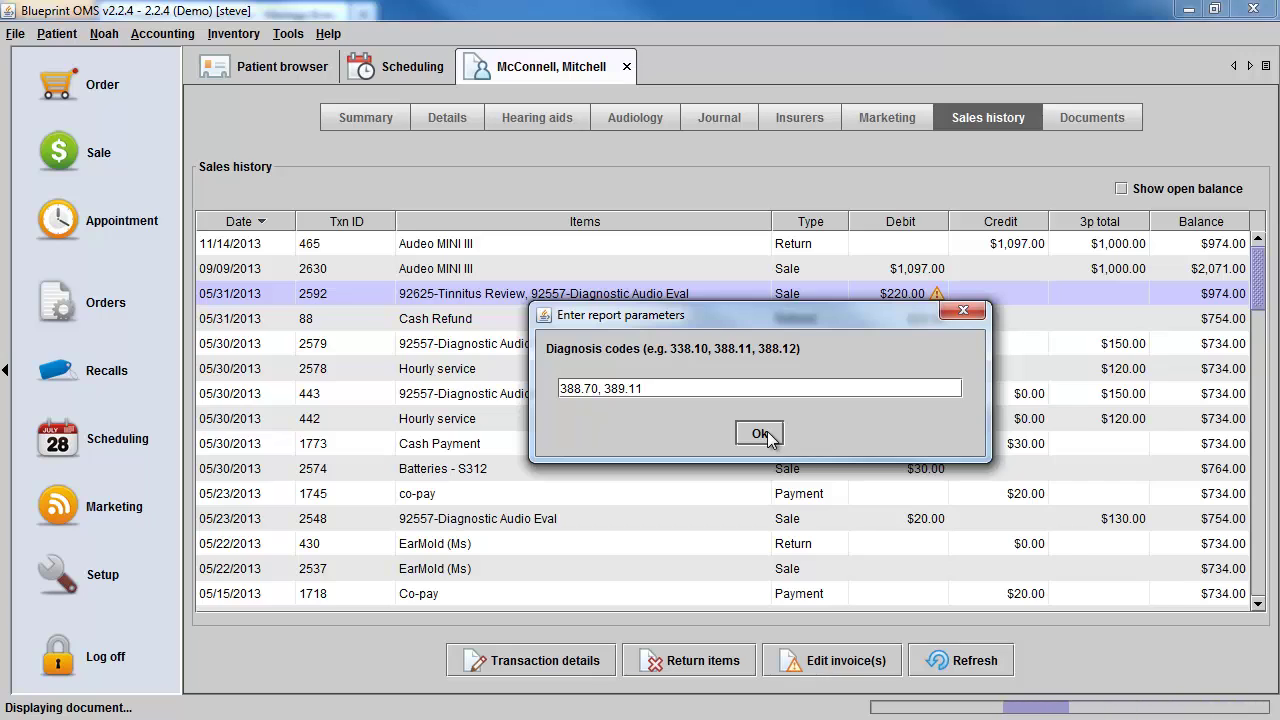
click(762, 433)
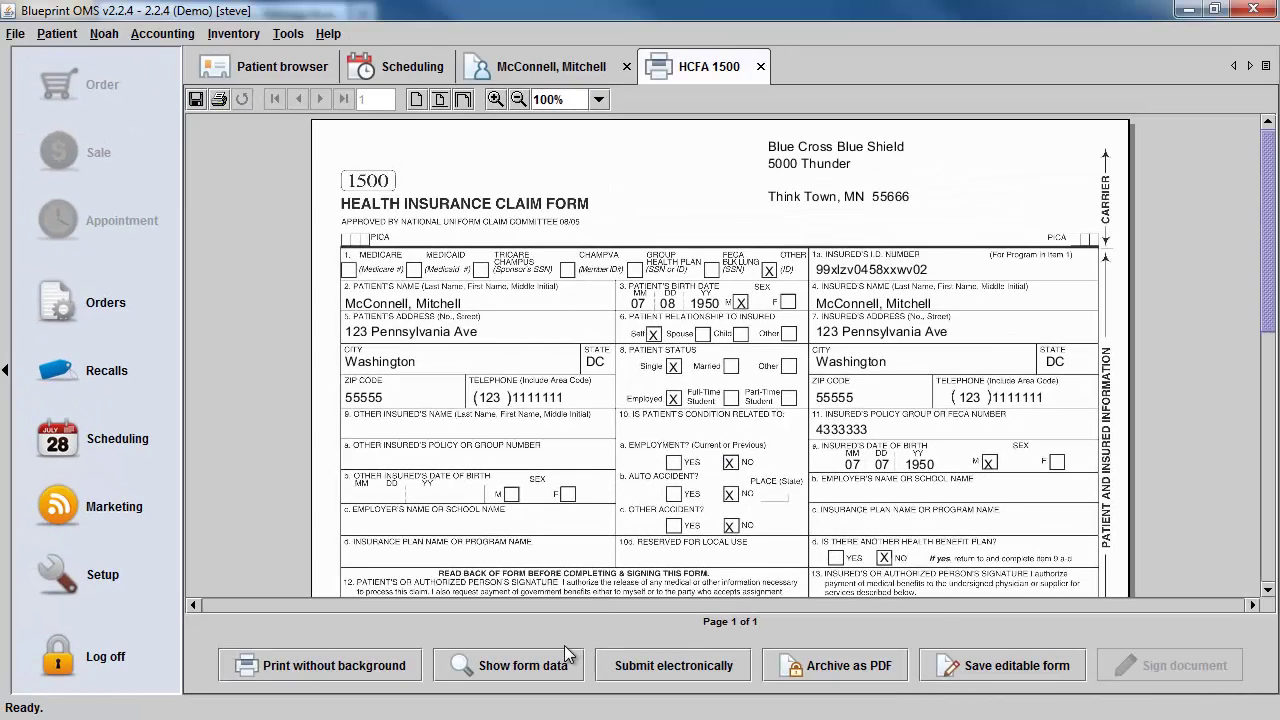
click(563, 666)
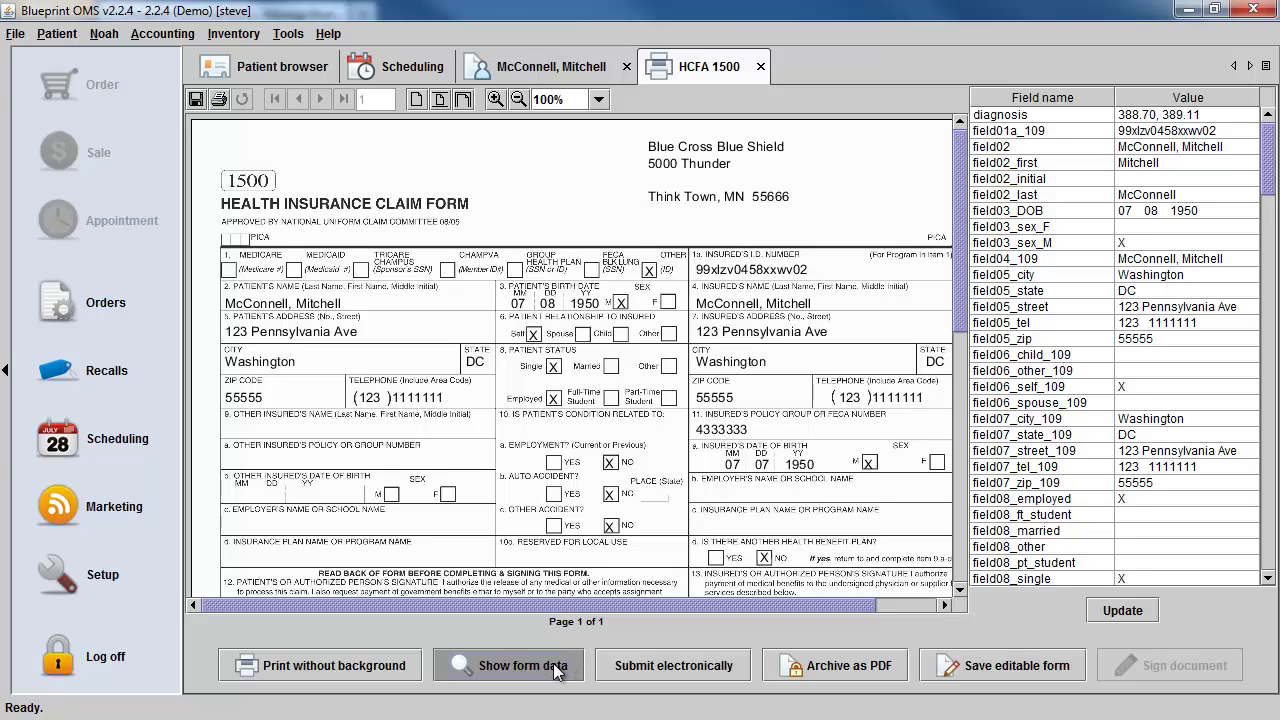
click(553, 663)
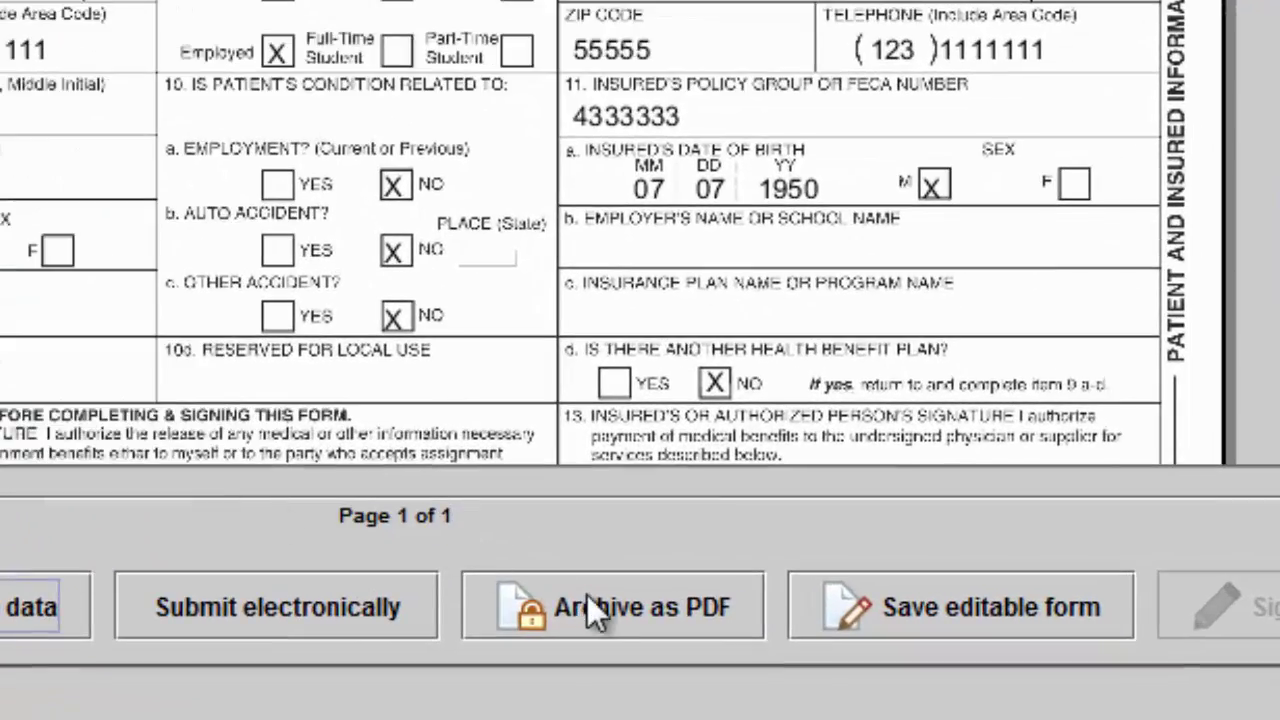
Abandon the PDF archive and save the claim form as an editable document instead
click(597, 606)
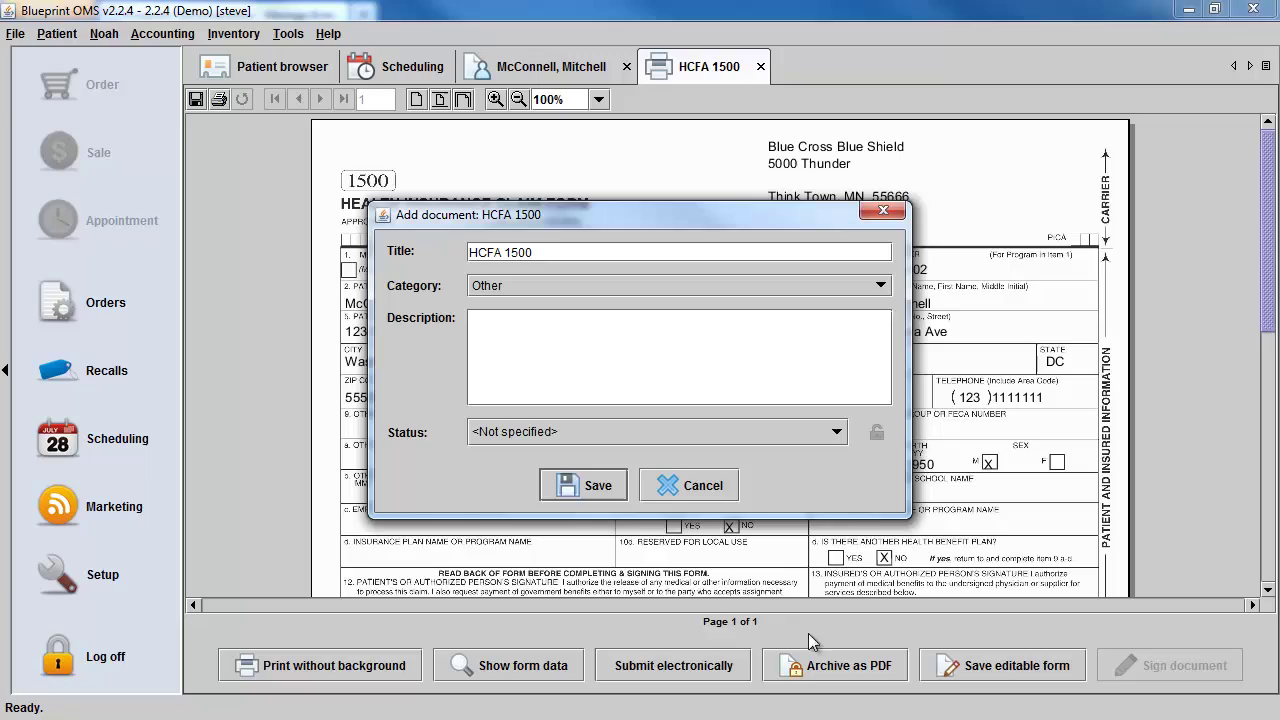
click(728, 490)
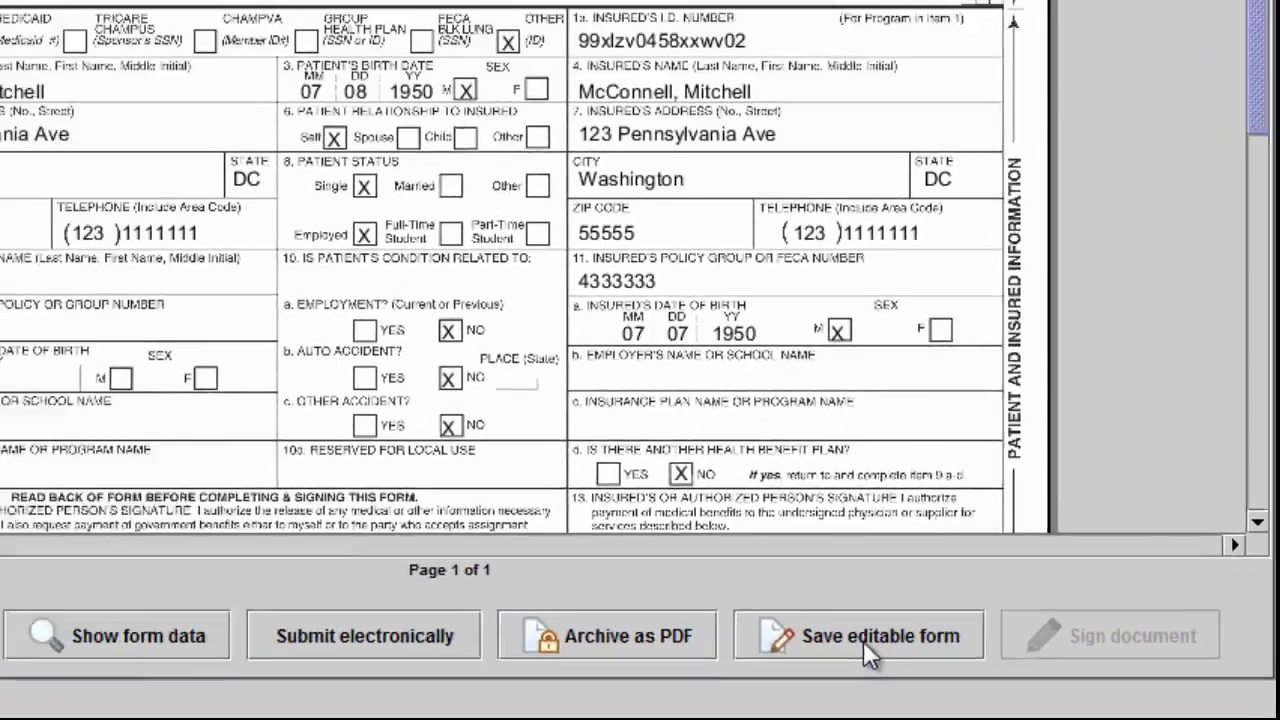
click(703, 612)
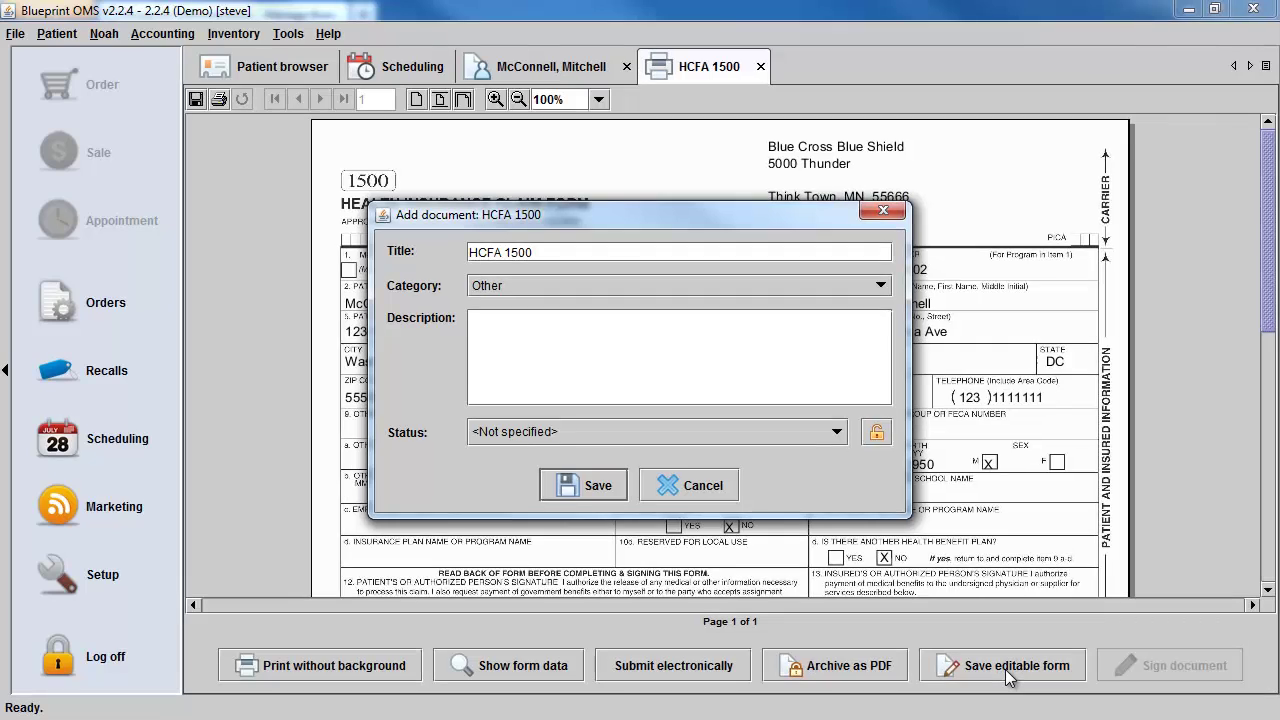
File it as Insurance claim, described 'Example Text', with a locked Draft status, and save
click(880, 288)
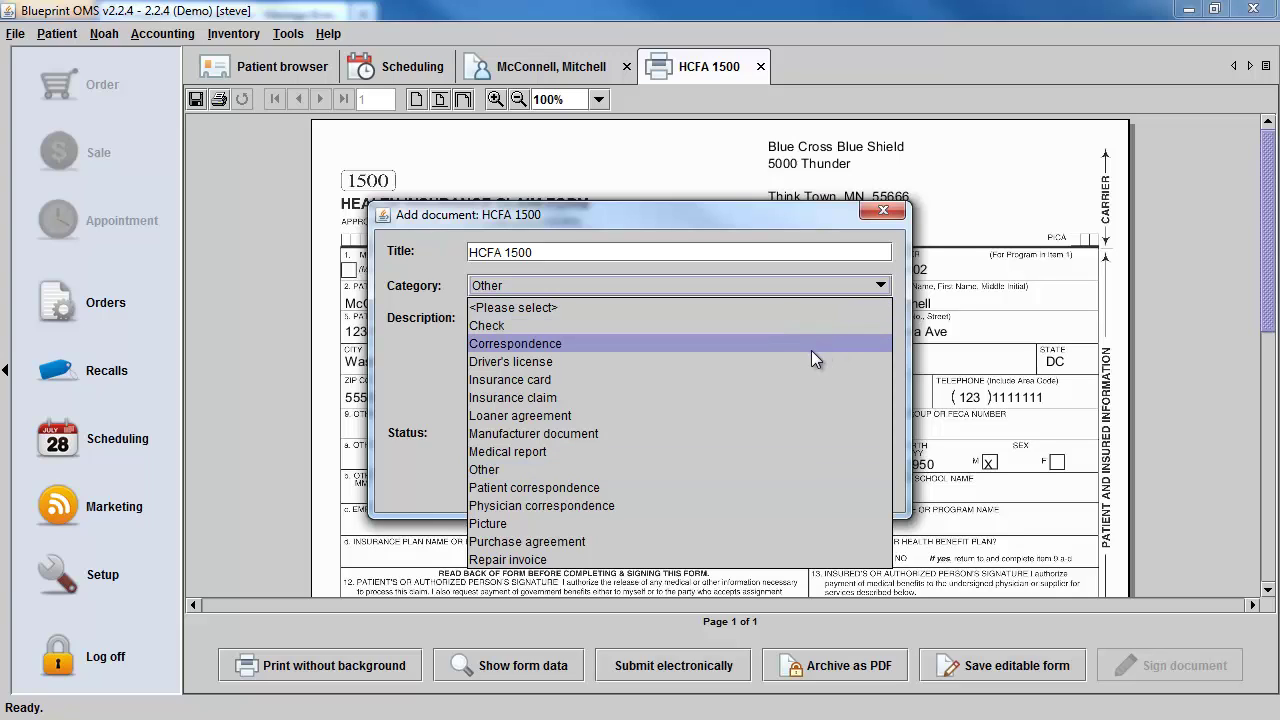
click(678, 397)
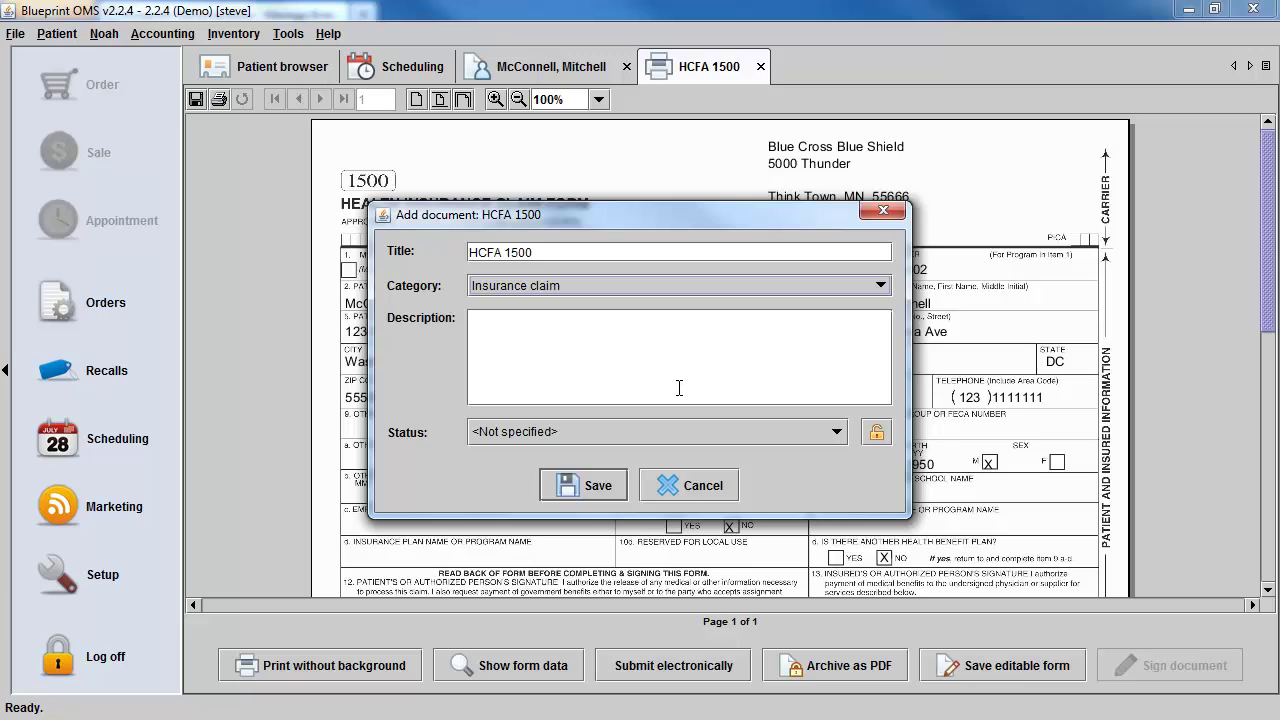
click(680, 384)
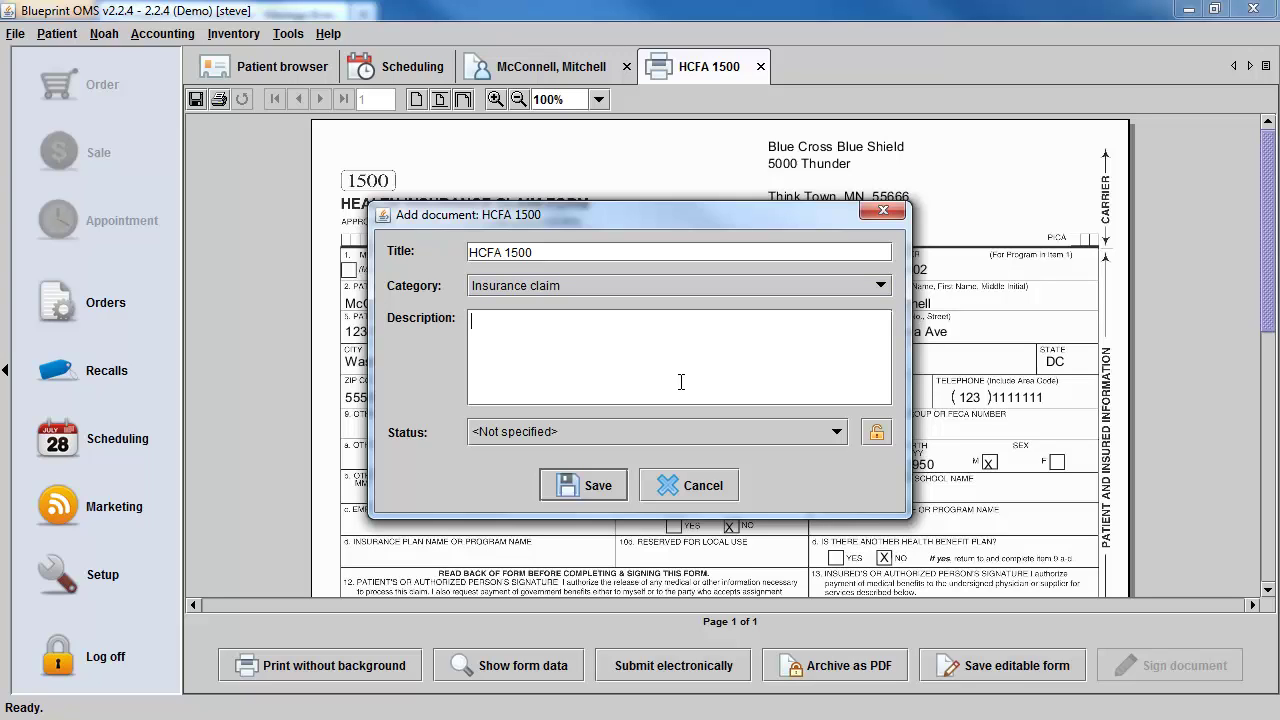
text(Example Text)
click(691, 438)
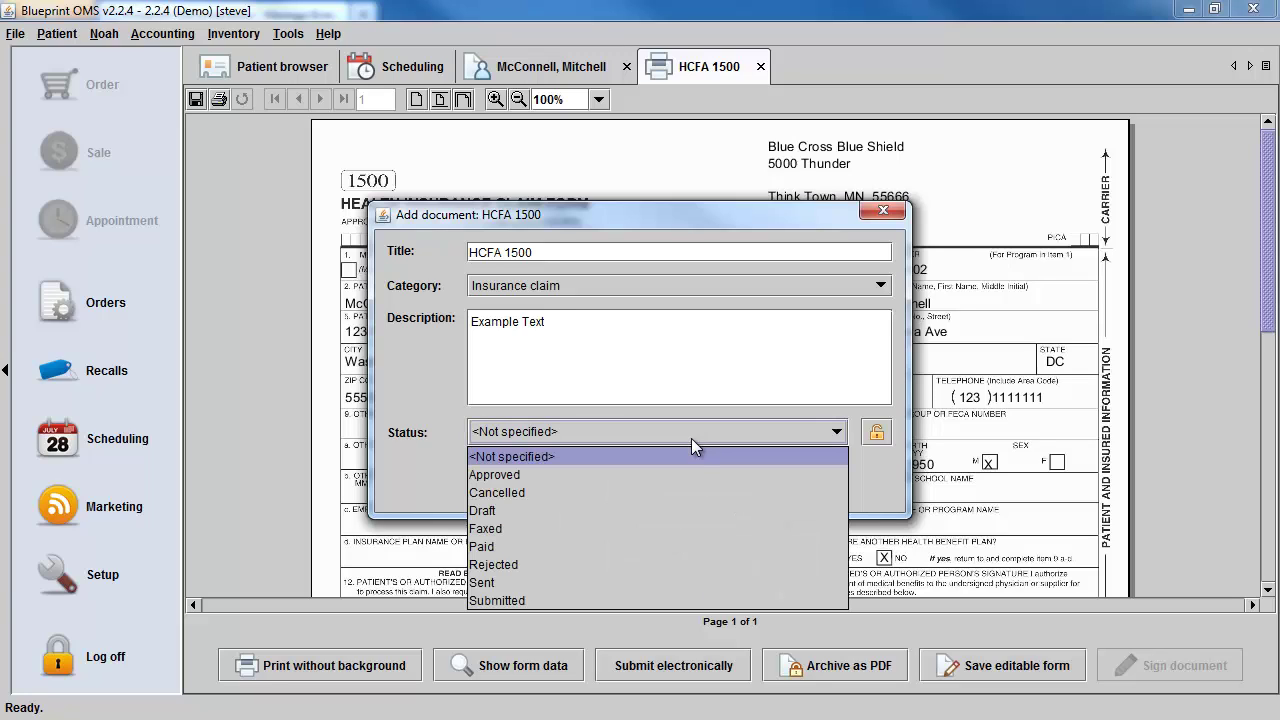
click(688, 508)
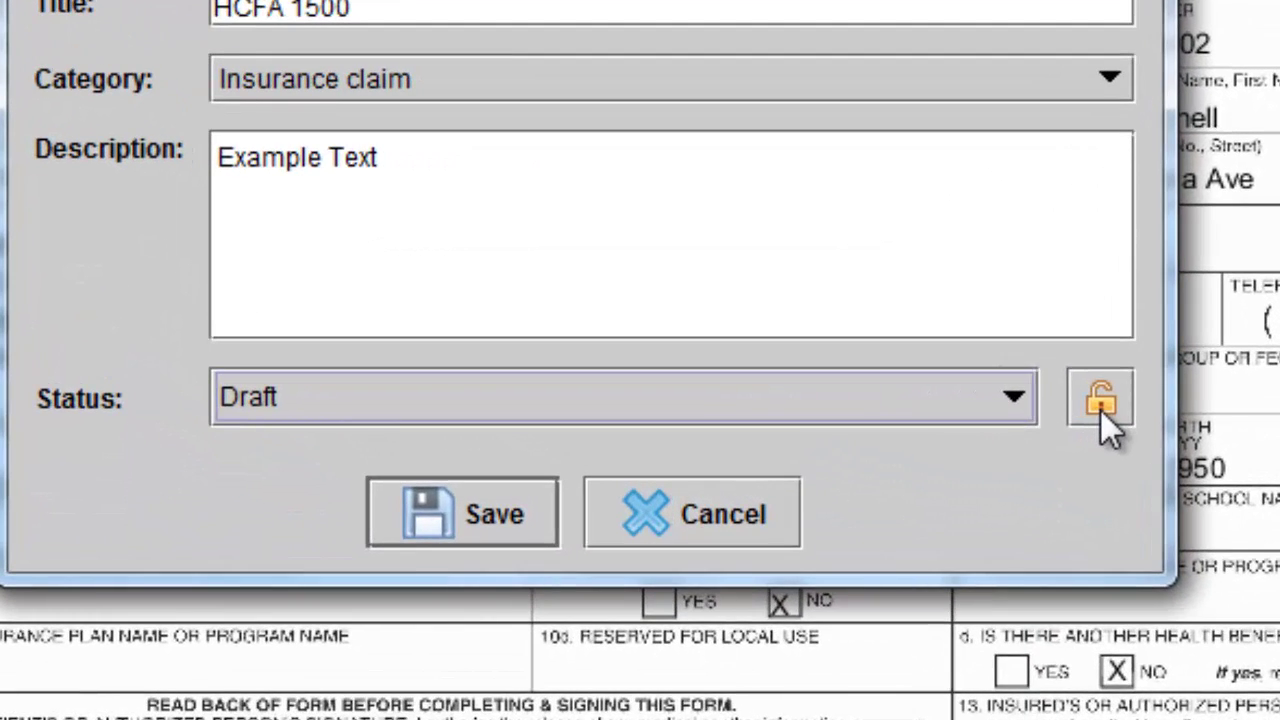
click(1100, 405)
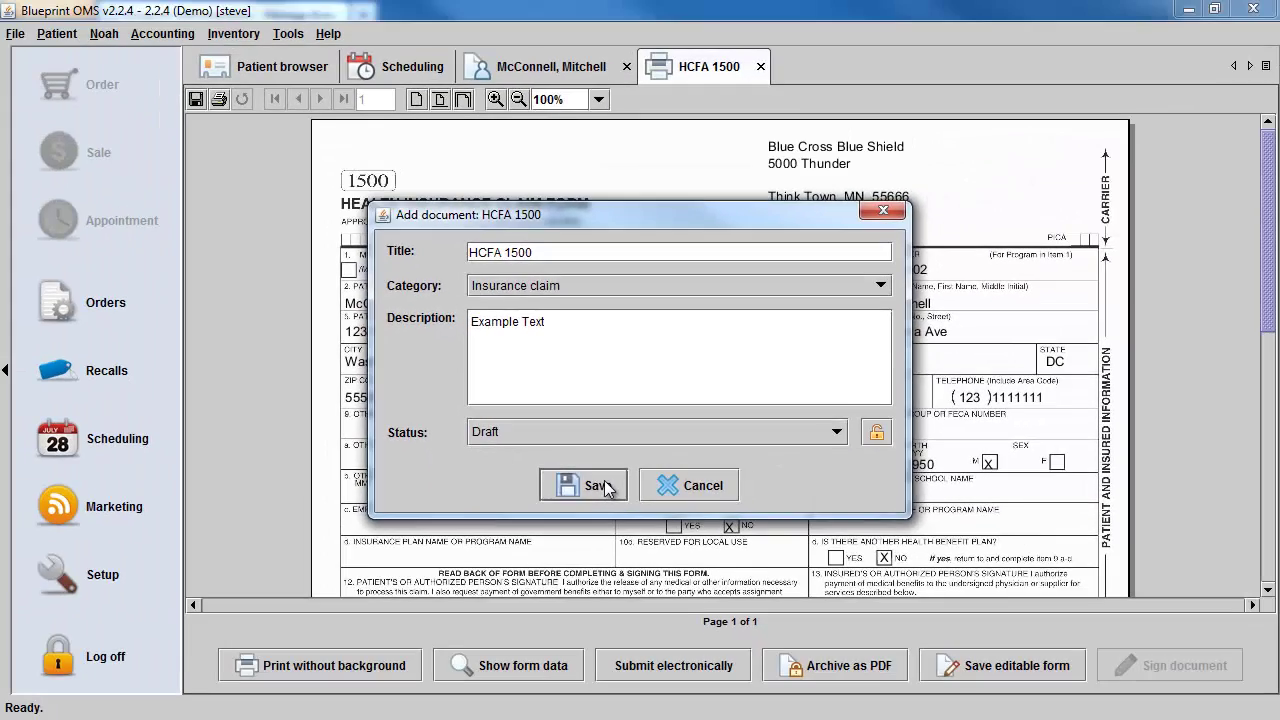
click(590, 485)
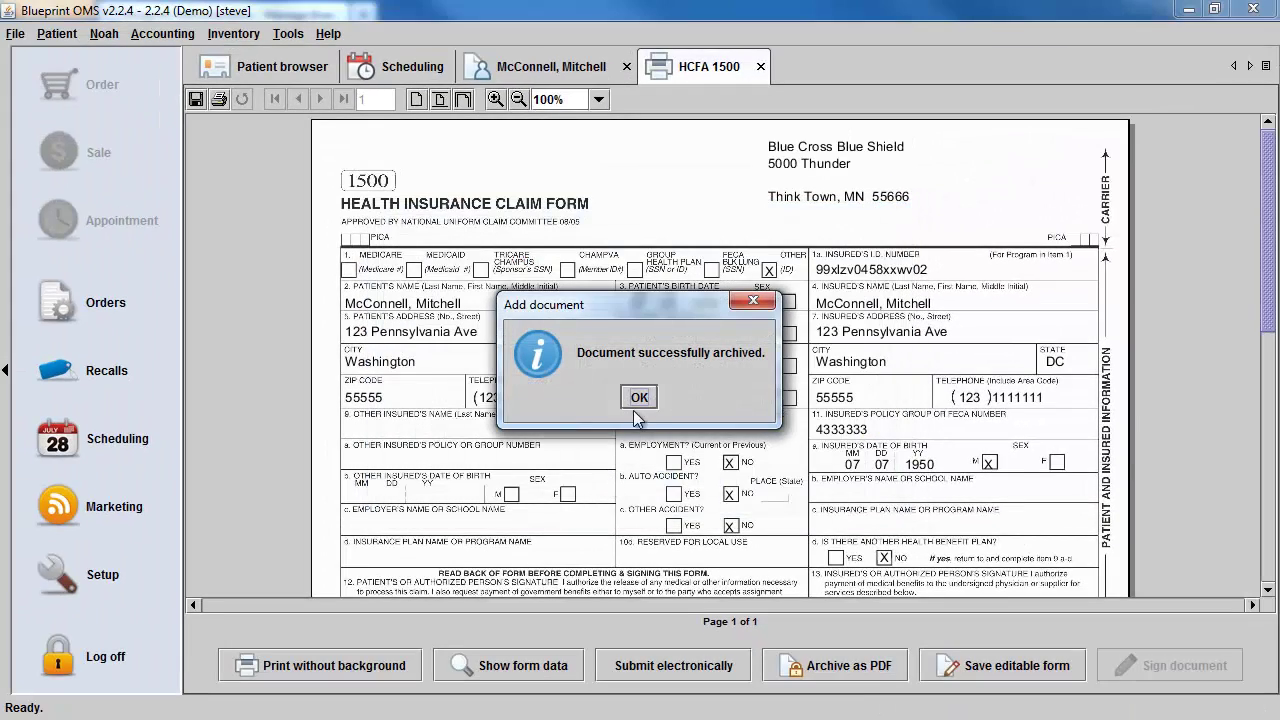
Dismiss the archive confirmation, close the HCFA 1500 form and show the patient's Documents list
click(634, 398)
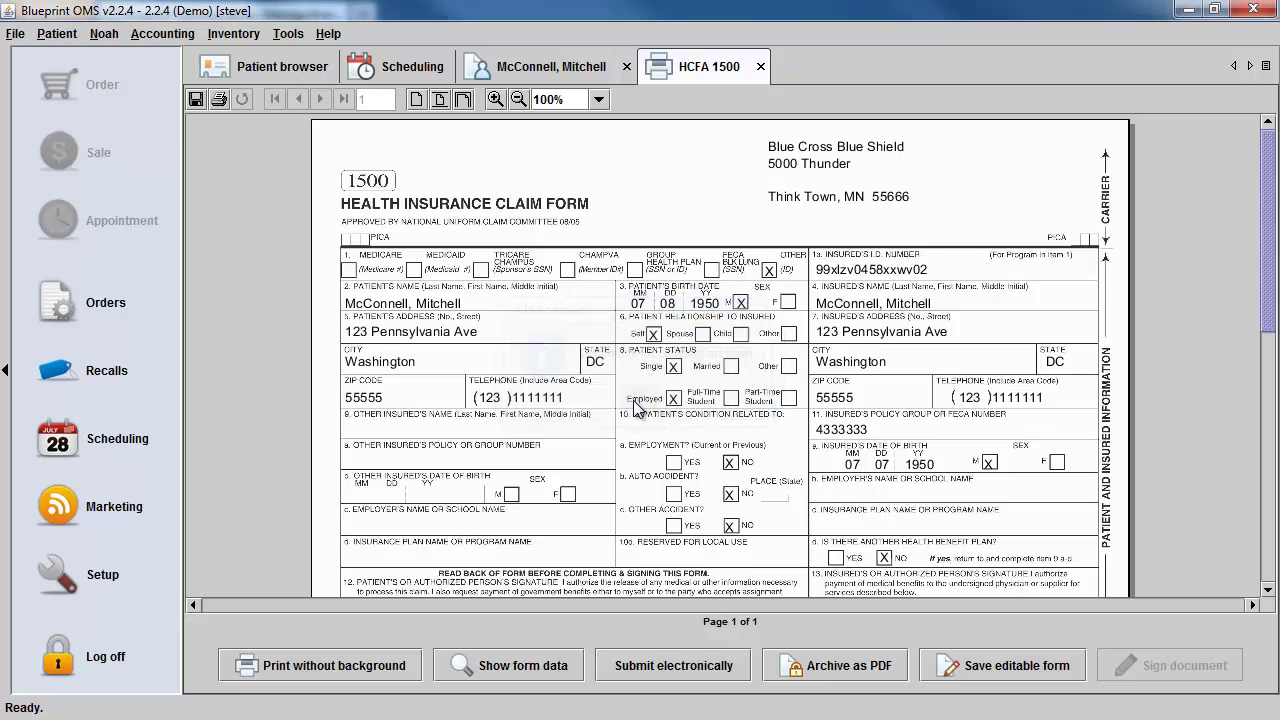
click(759, 67)
click(1087, 118)
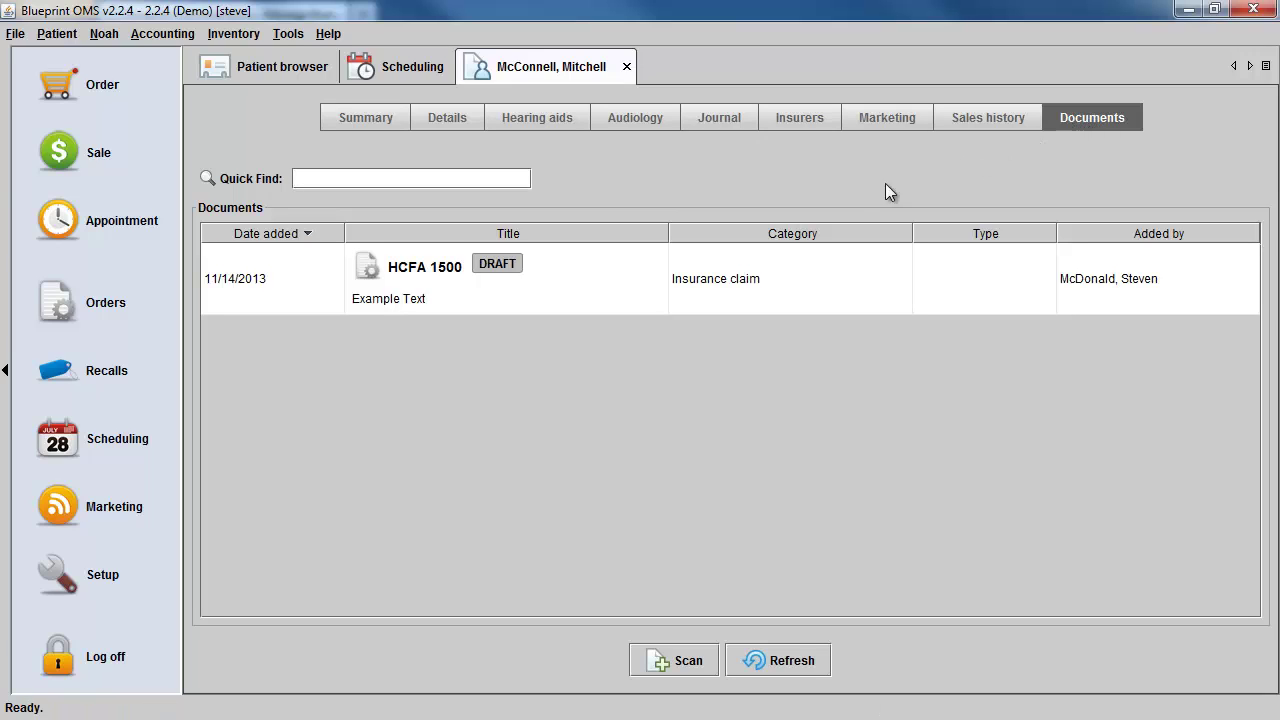
Reopen the HCFA 1500 document for editing, keeping the prefilled diagnosis codes
click(602, 294)
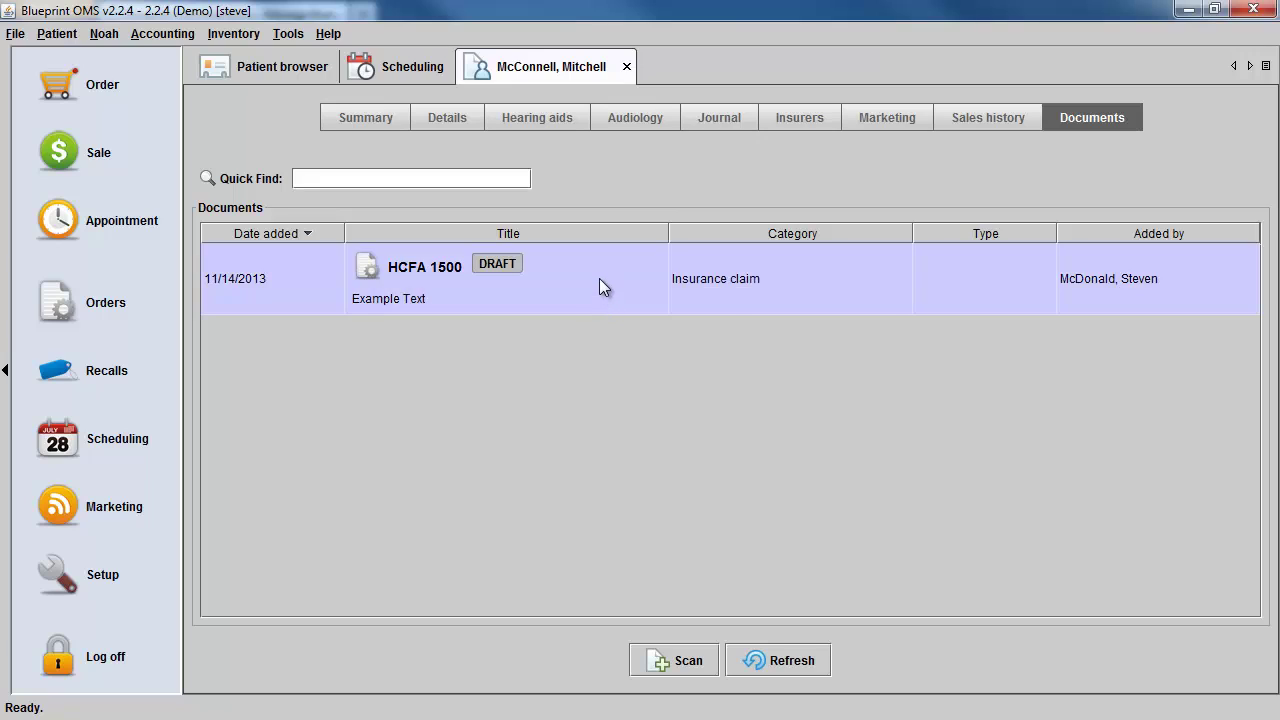
right_click(599, 280)
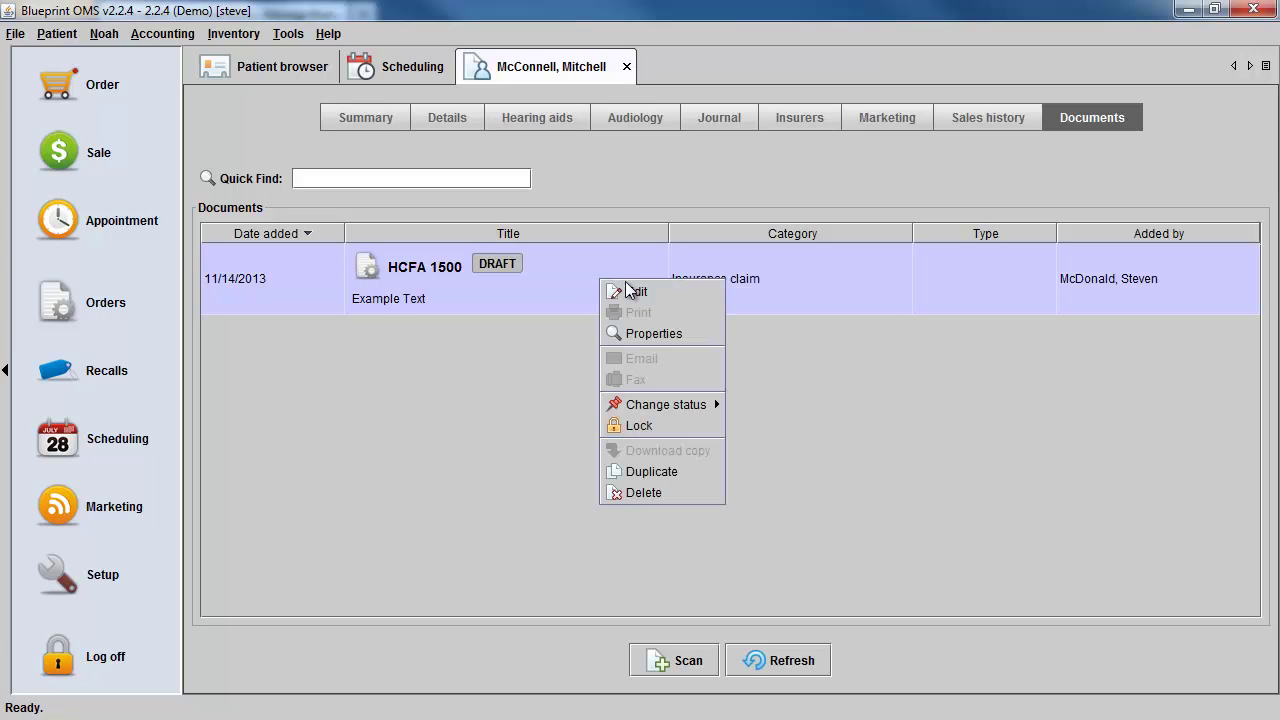
click(681, 291)
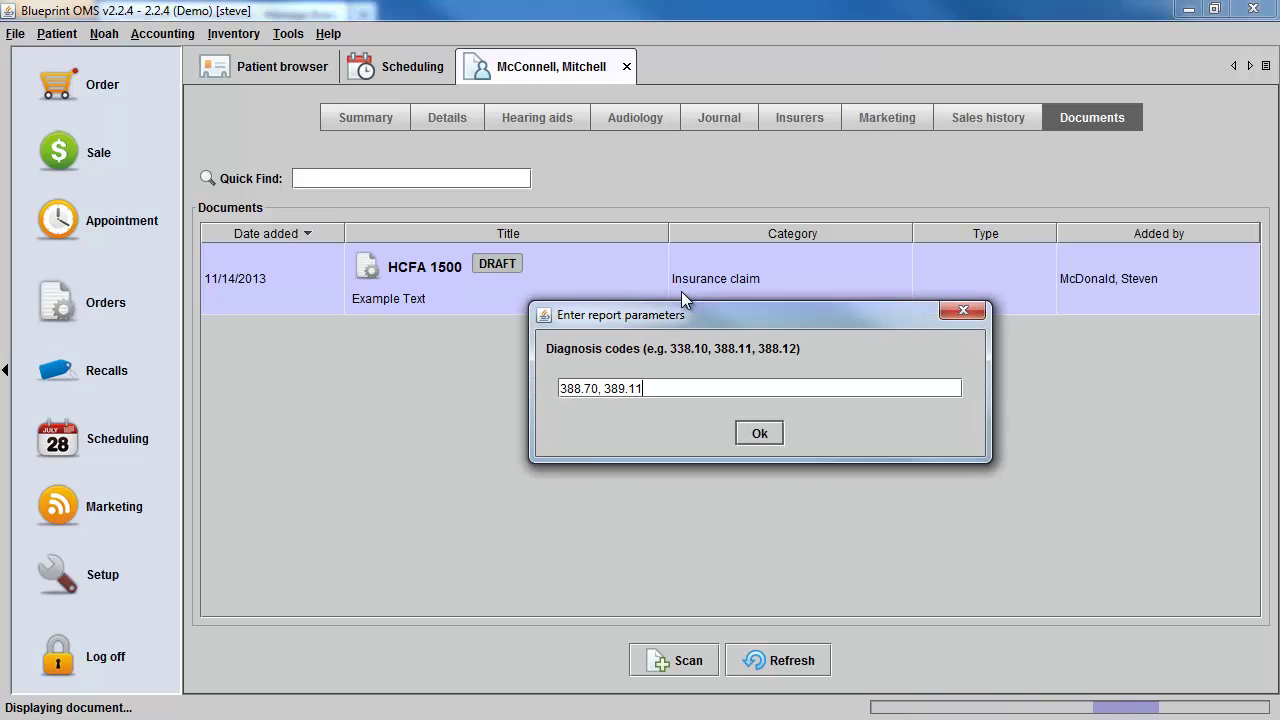
click(775, 439)
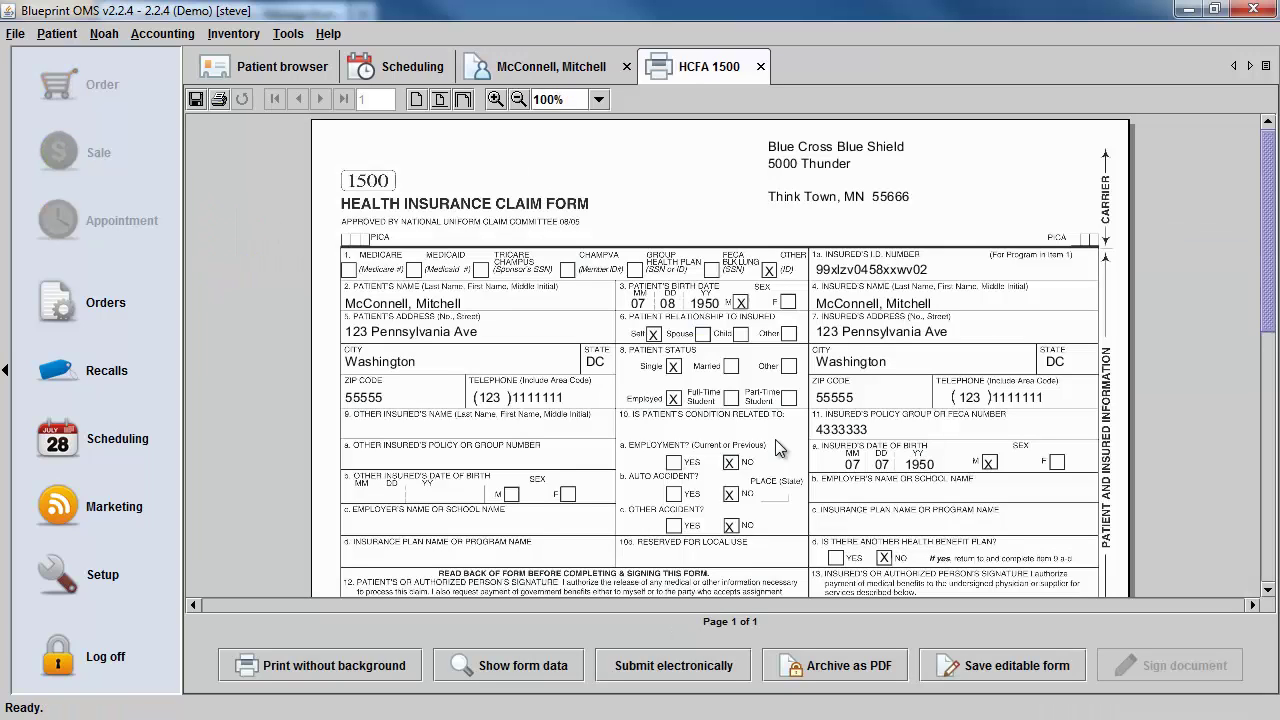
Re-save the form as editable, archive it, acknowledge the success message and close it
click(990, 668)
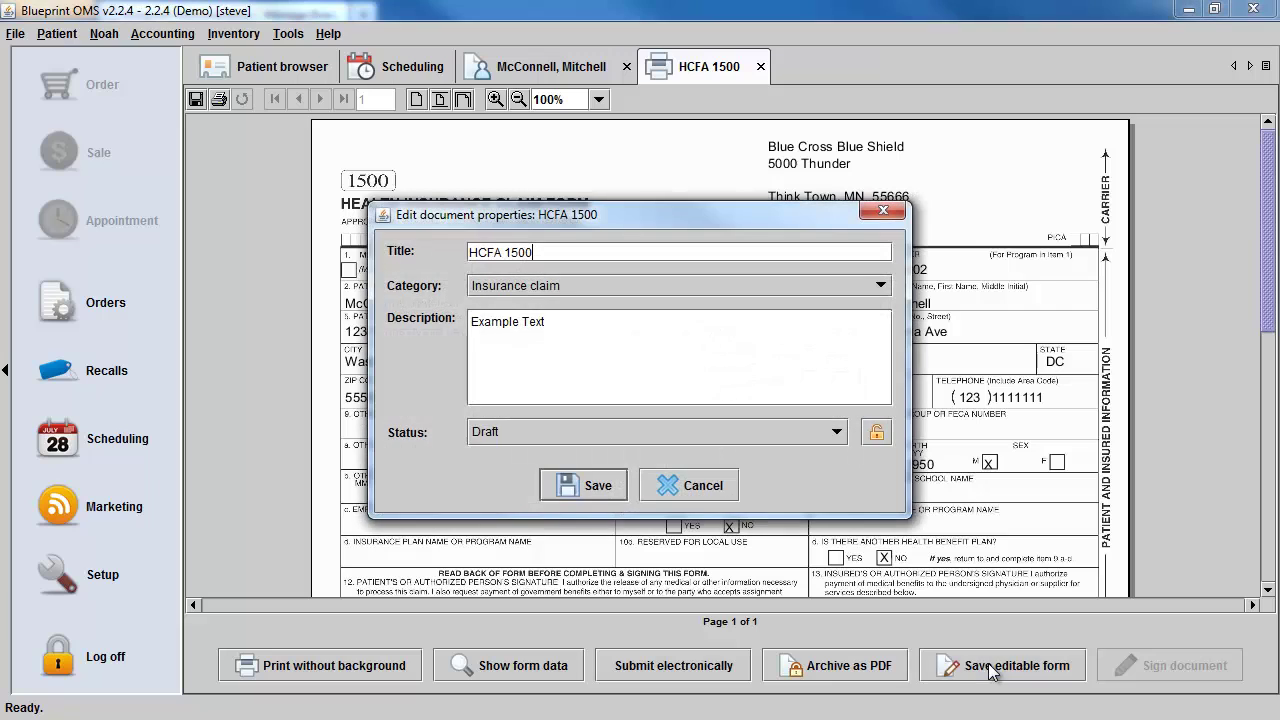
click(590, 490)
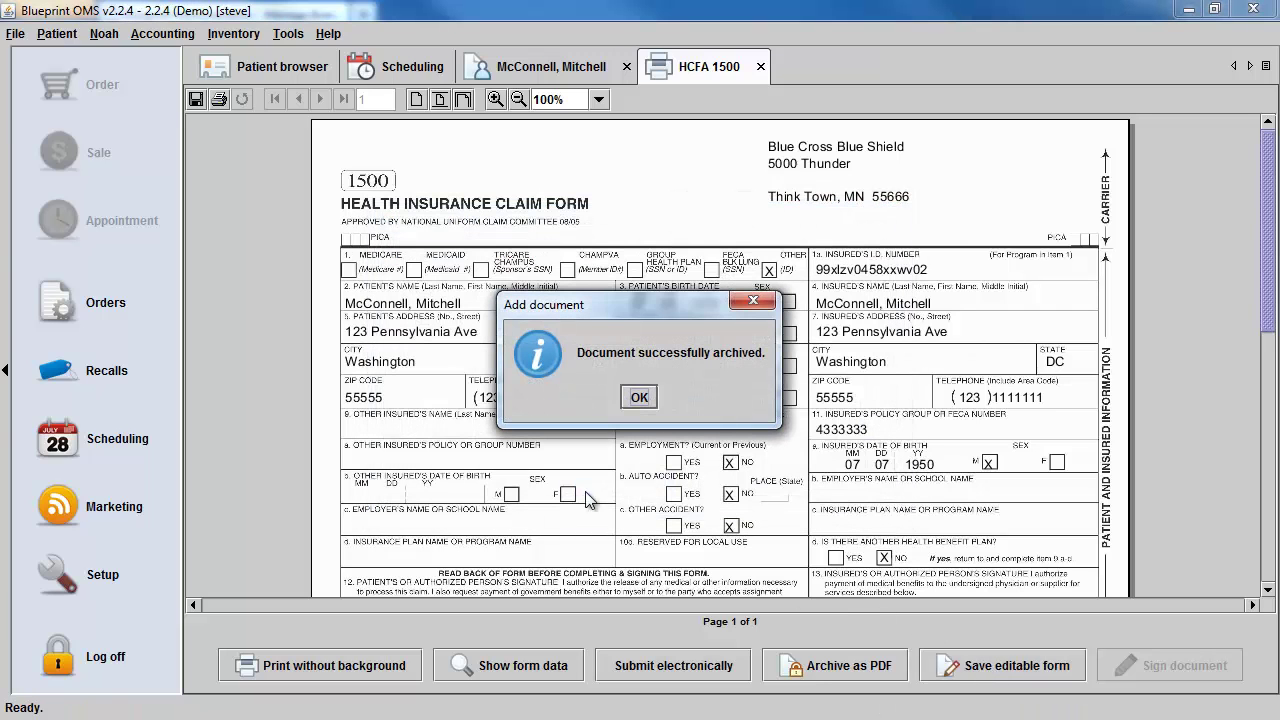
click(639, 398)
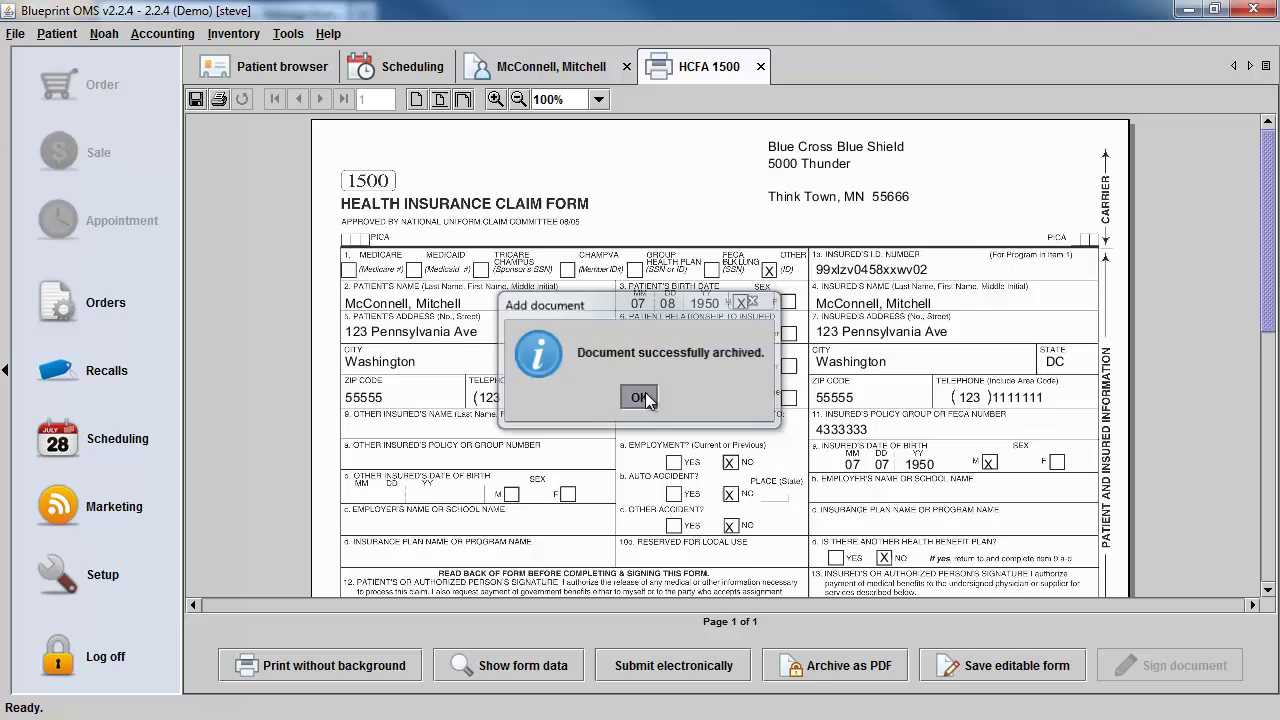
click(760, 66)
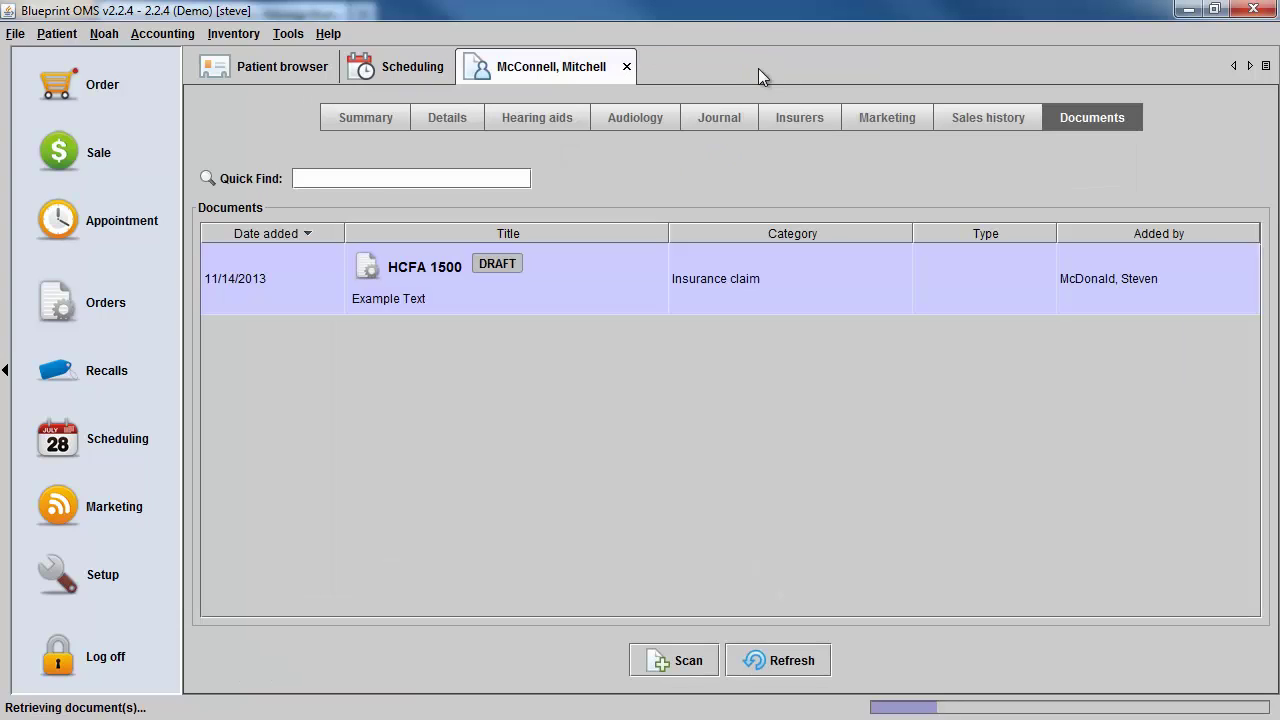
click(576, 284)
right_click(576, 284)
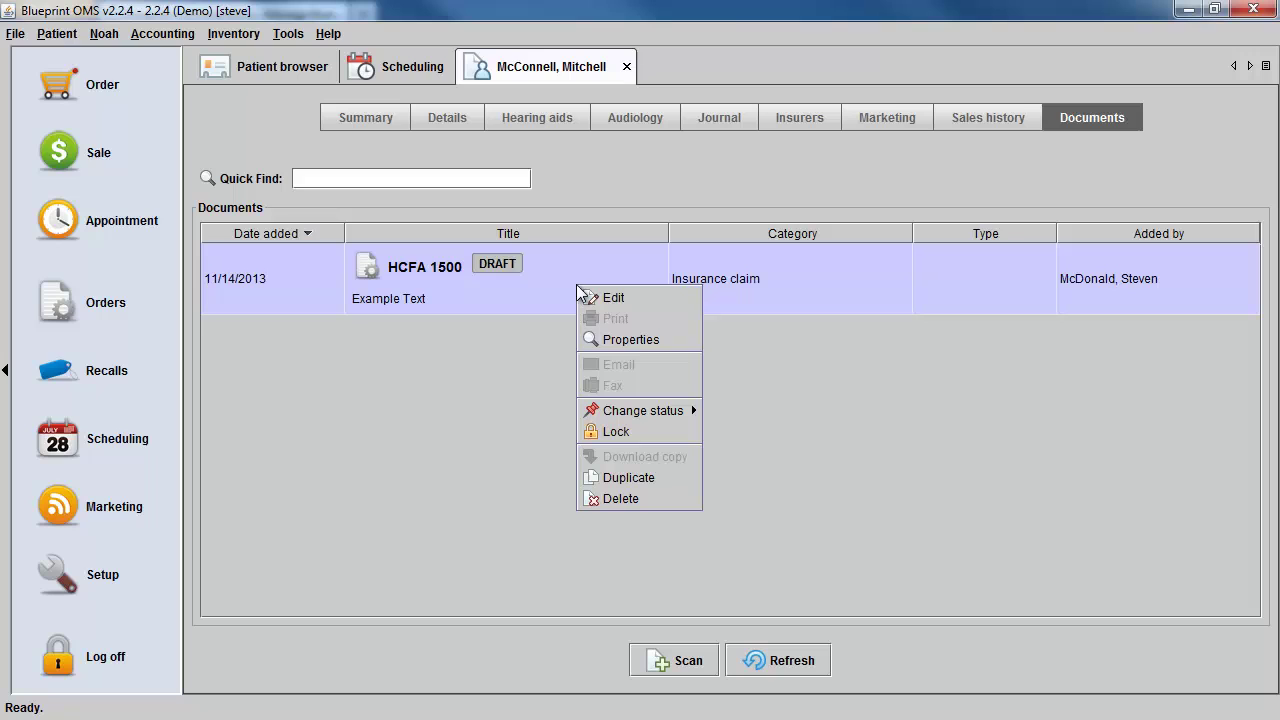
click(627, 339)
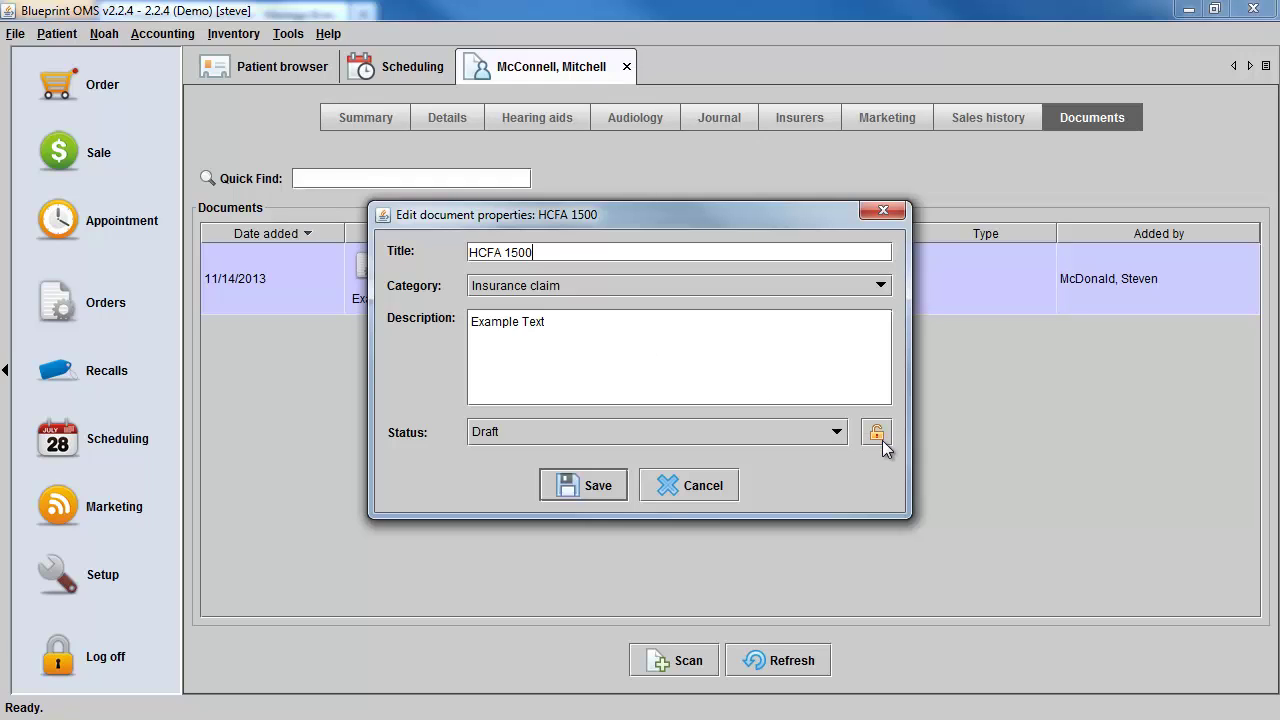
click(724, 493)
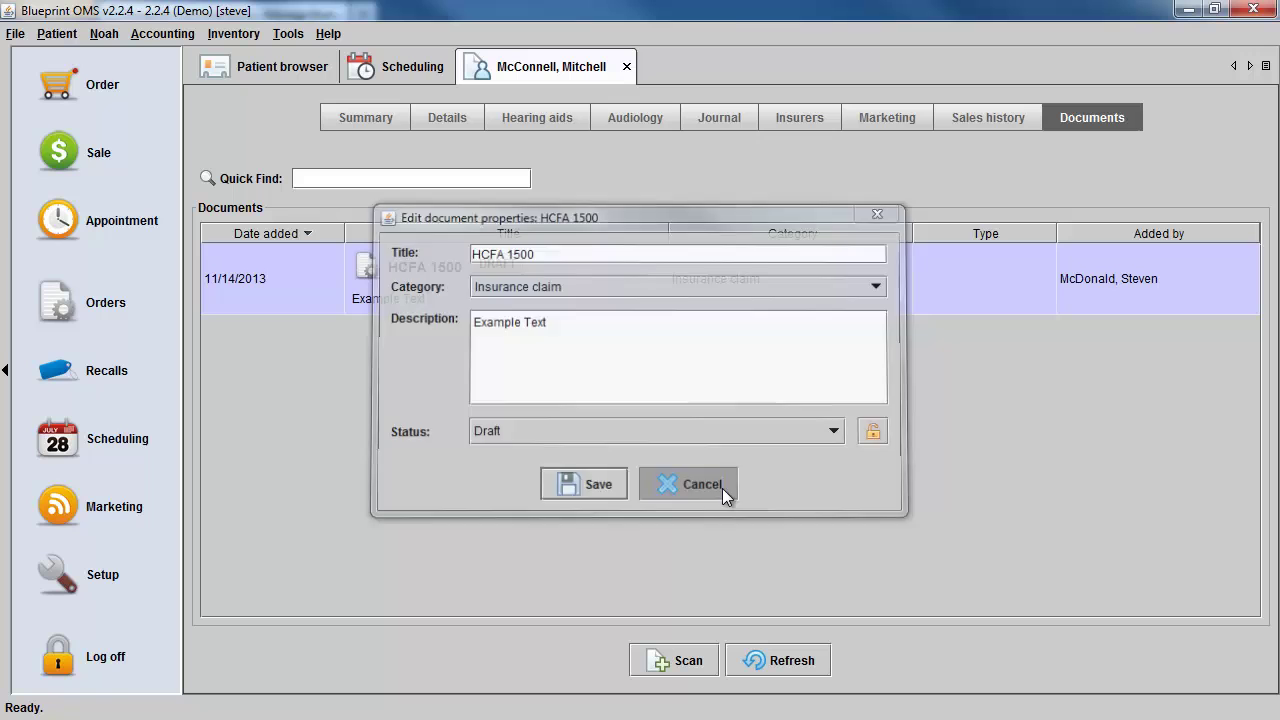
Change the HCFA 1500 document's status from Draft to Submitted
right_click(635, 289)
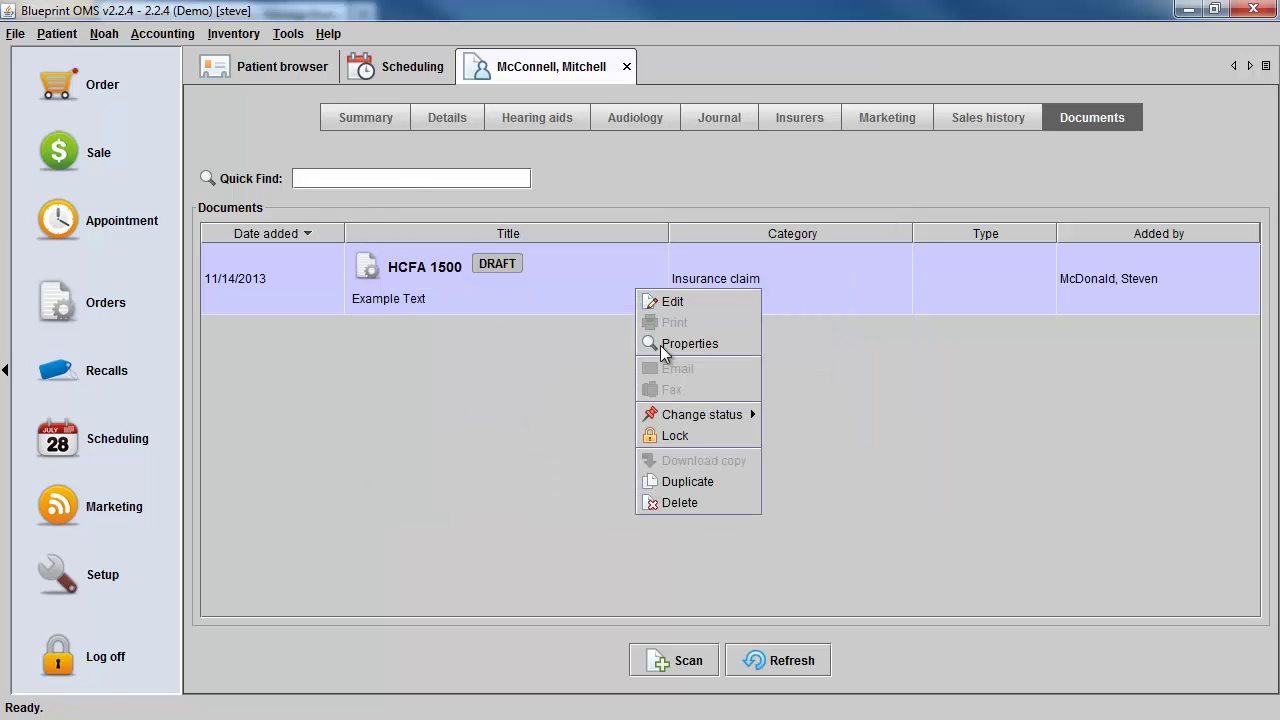
mouse_move(680, 412)
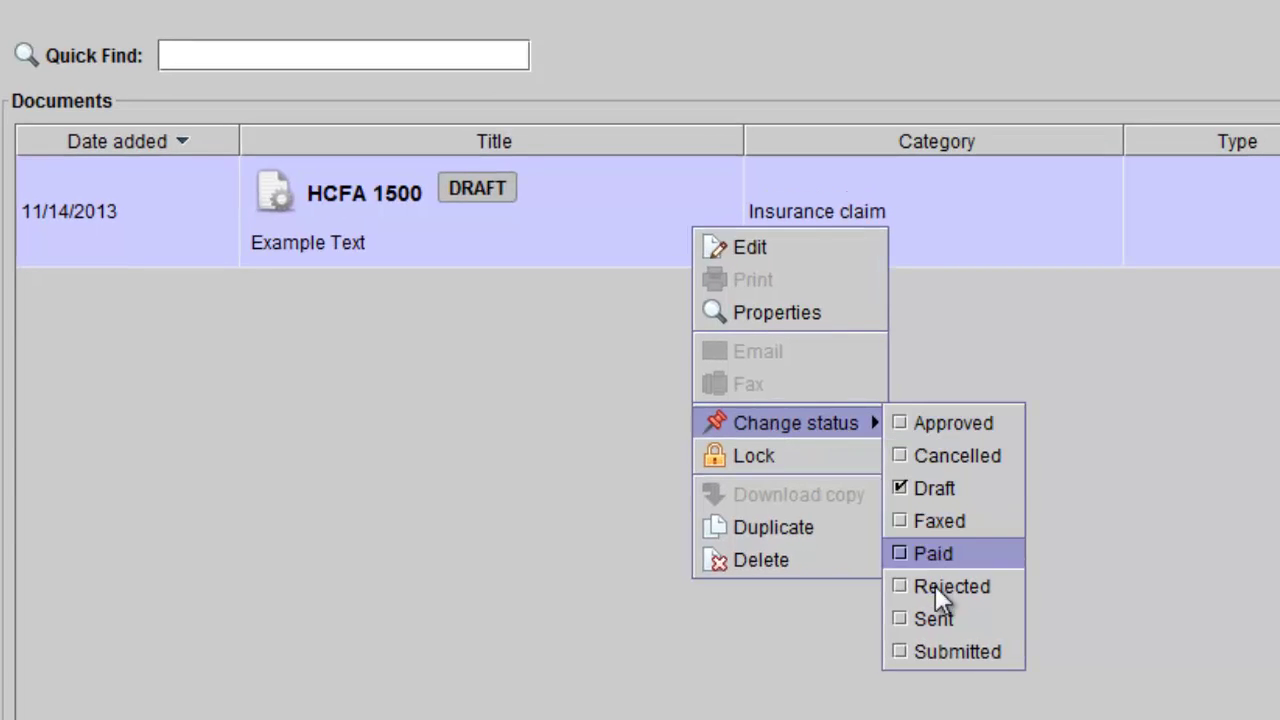
click(896, 654)
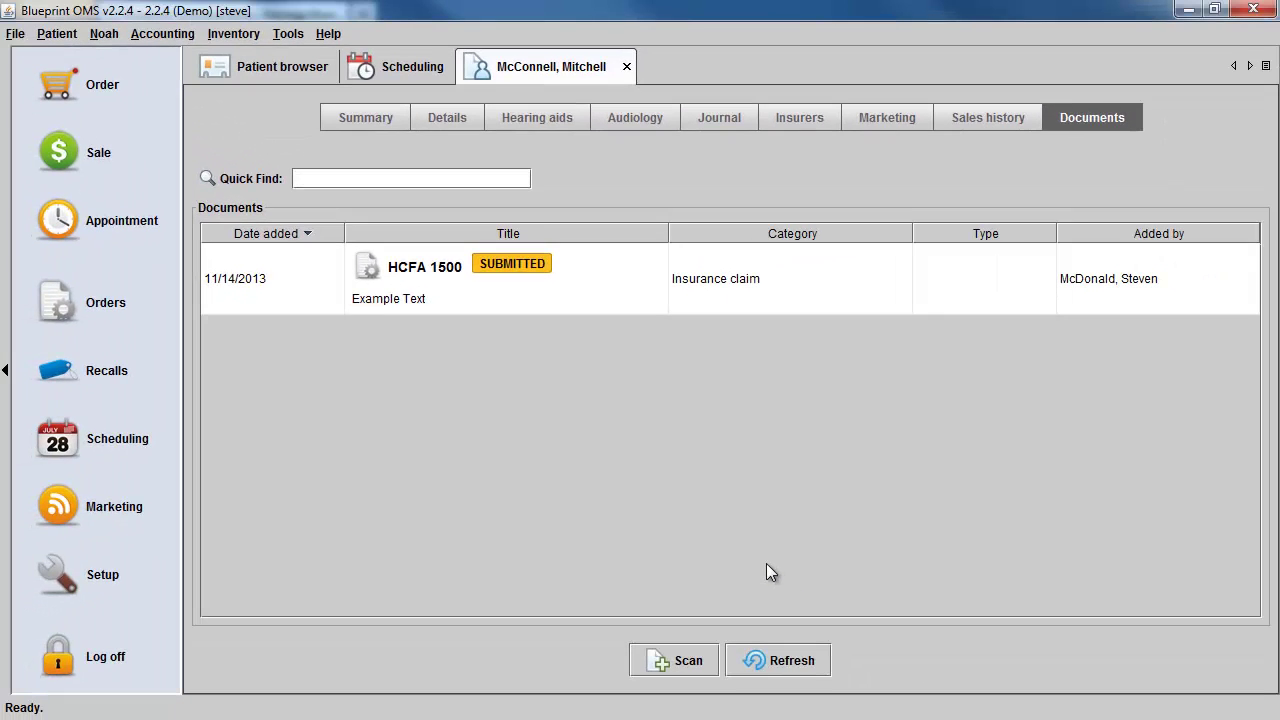
Change the HCFA 1500 status to Paid, then dismiss the actions menu without deleting anything
click(550, 296)
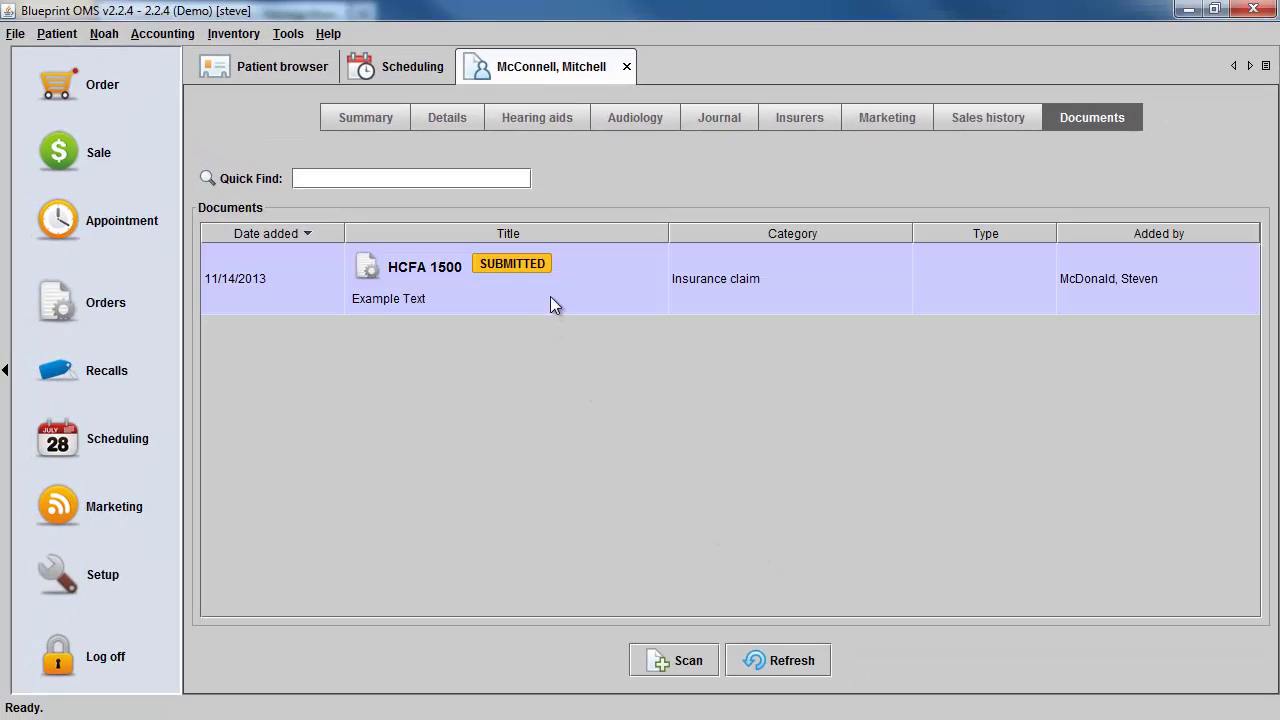
right_click(550, 296)
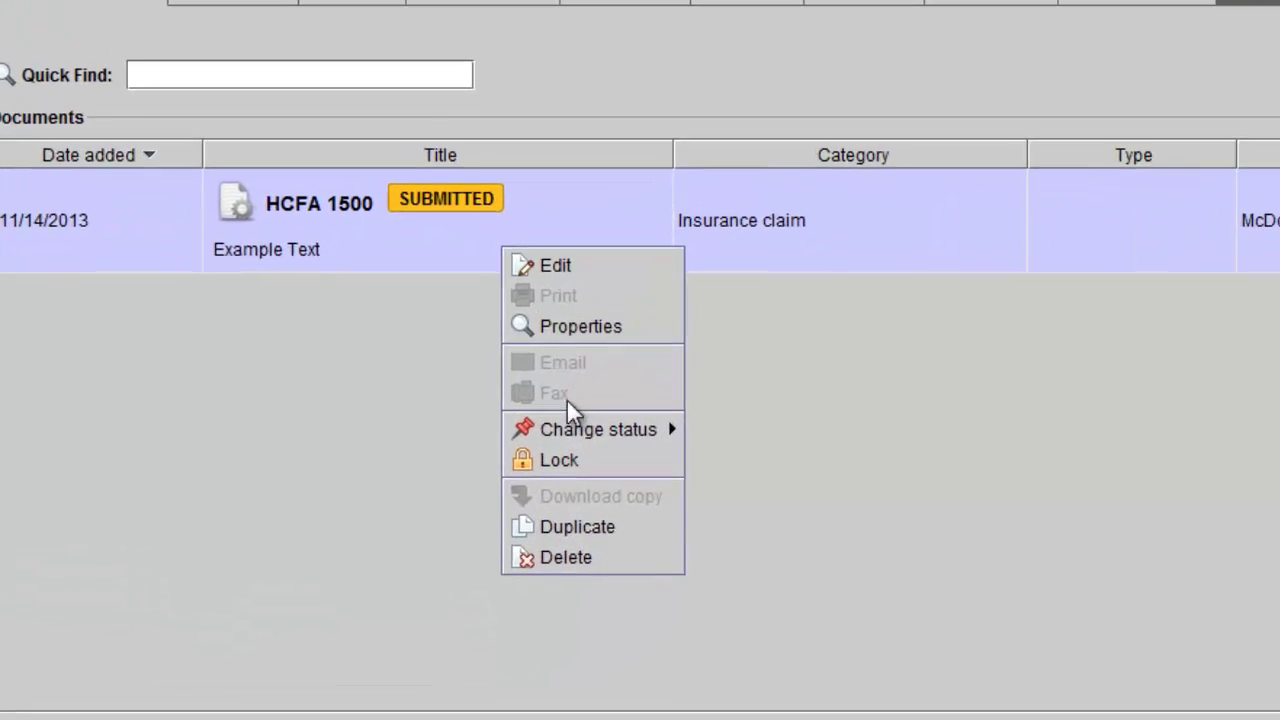
mouse_move(604, 429)
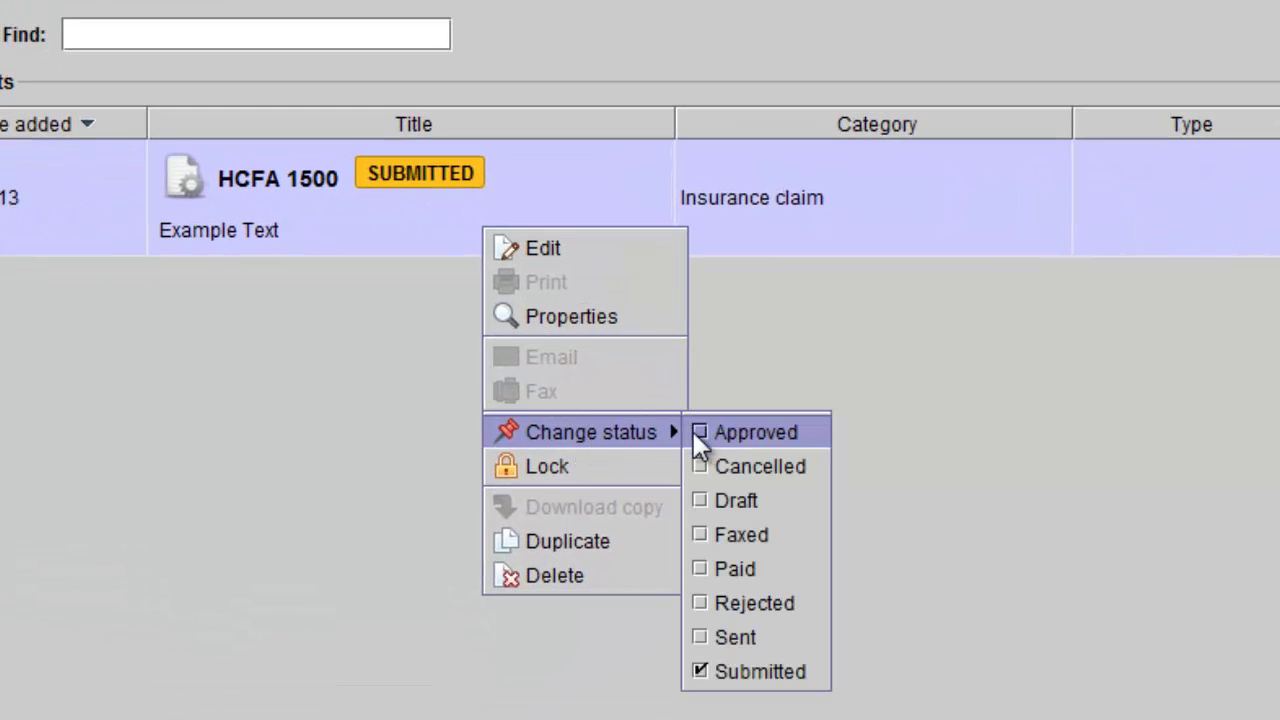
click(698, 568)
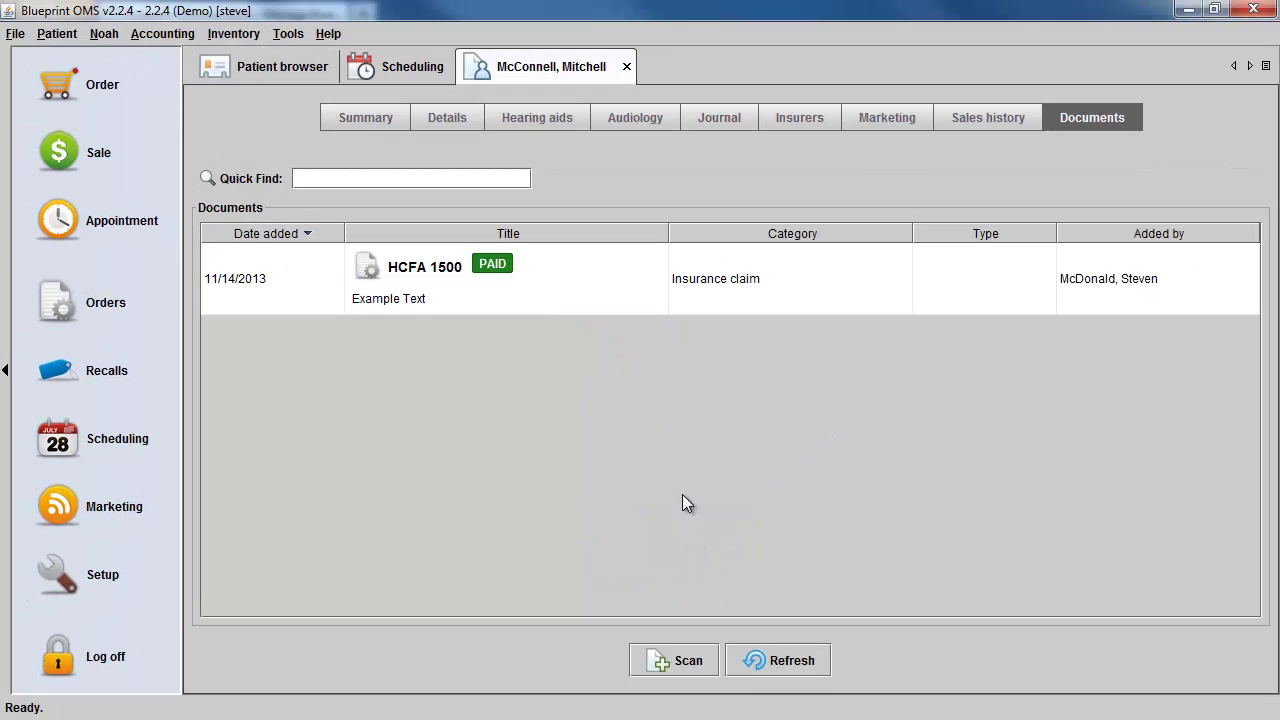
click(603, 292)
right_click(603, 292)
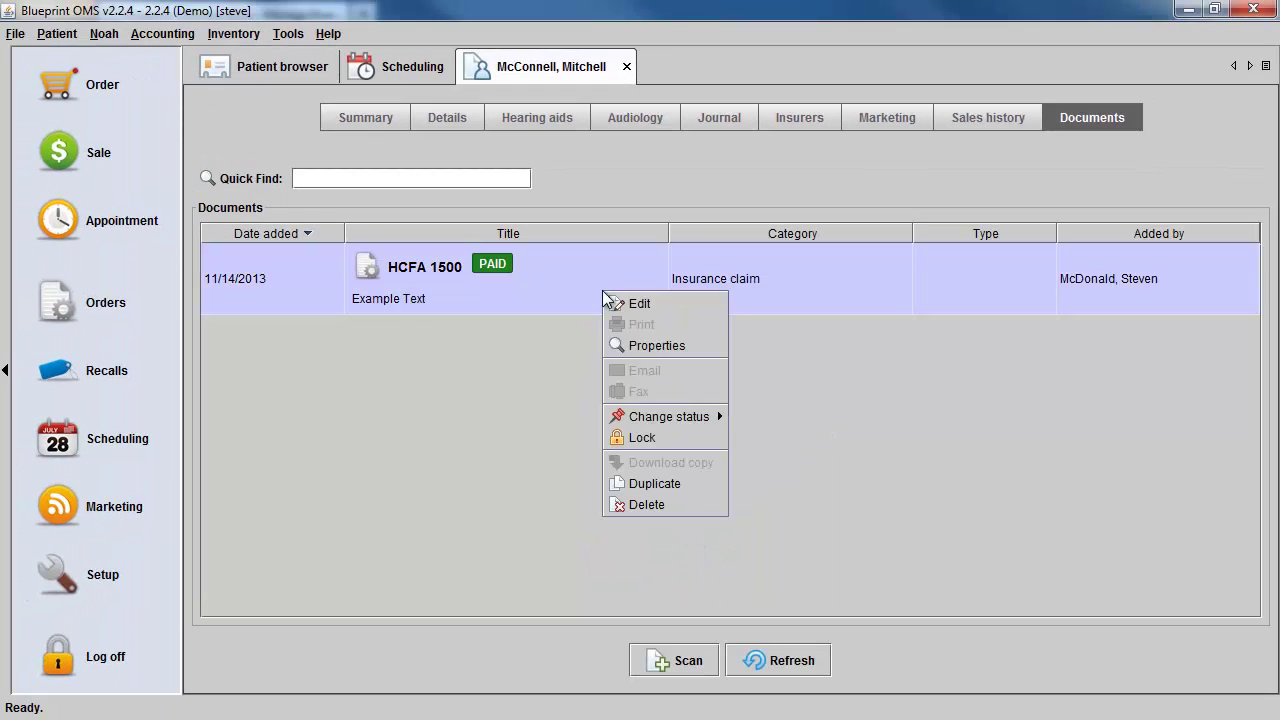
mouse_move(663, 418)
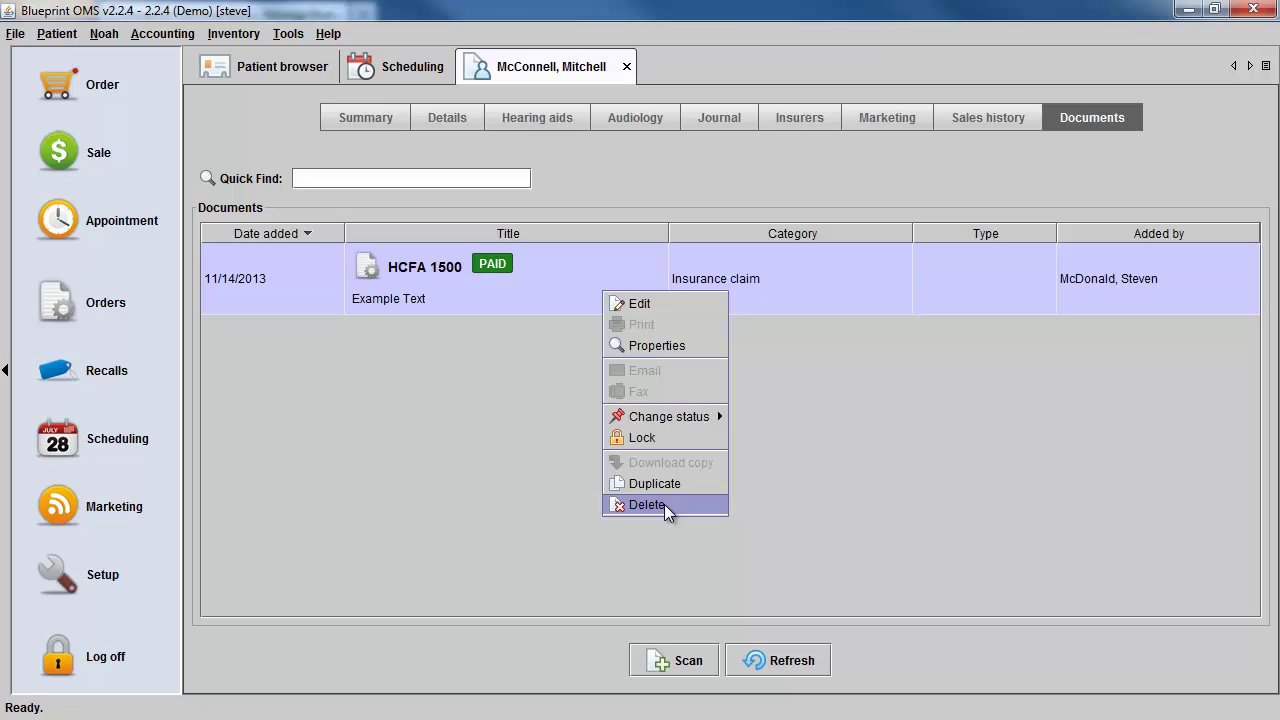
click(473, 410)
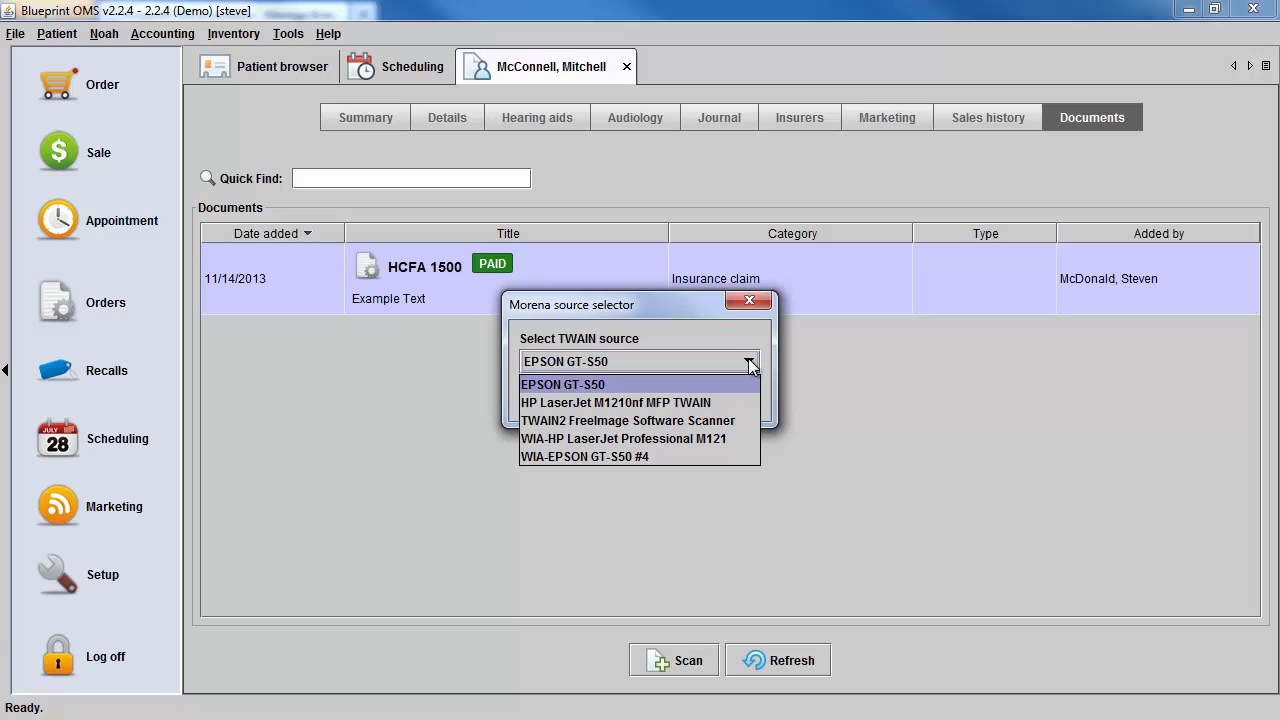
Scan a page using the EPSON GT-S50 TWAIN source at 300 dpi resolution
click(748, 362)
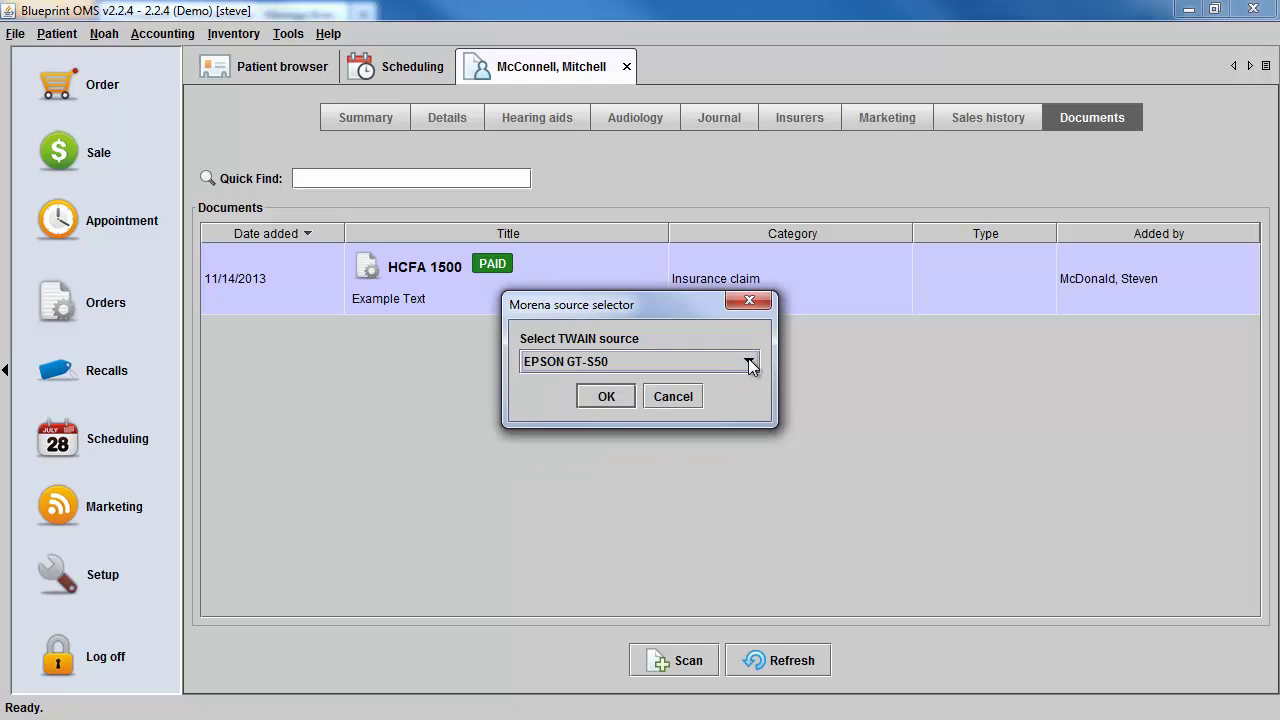
click(612, 398)
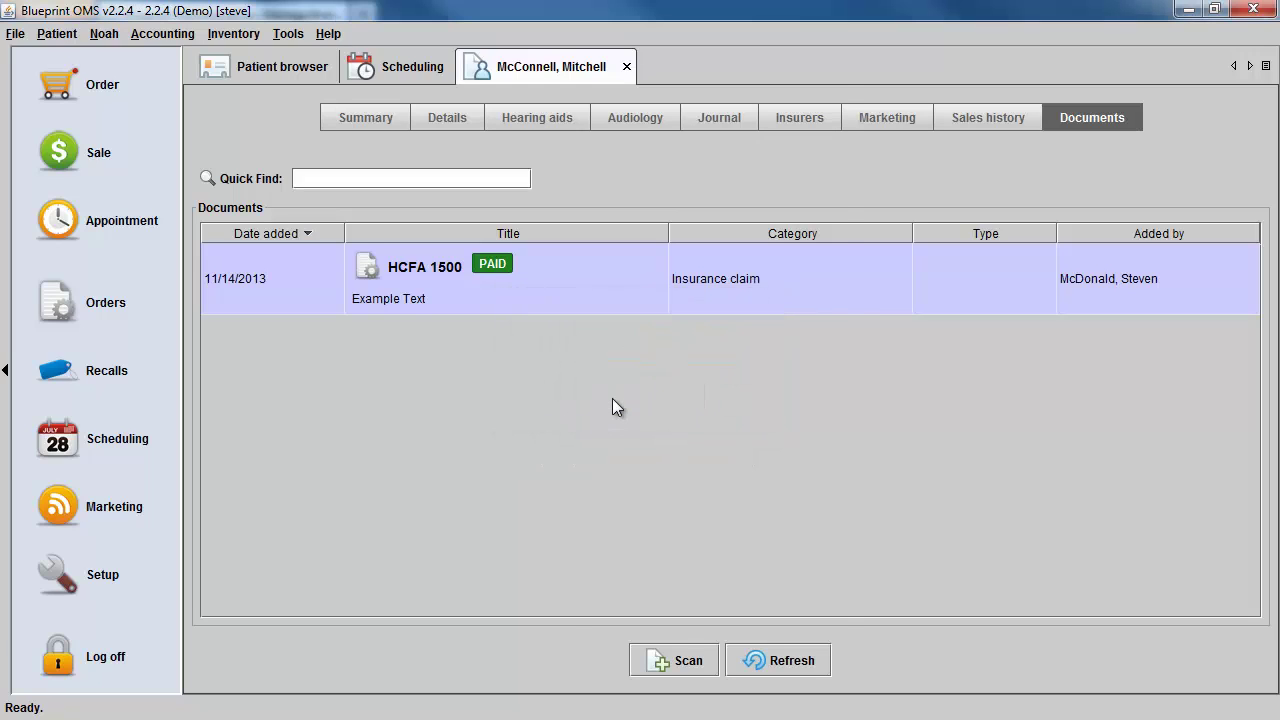
click(731, 360)
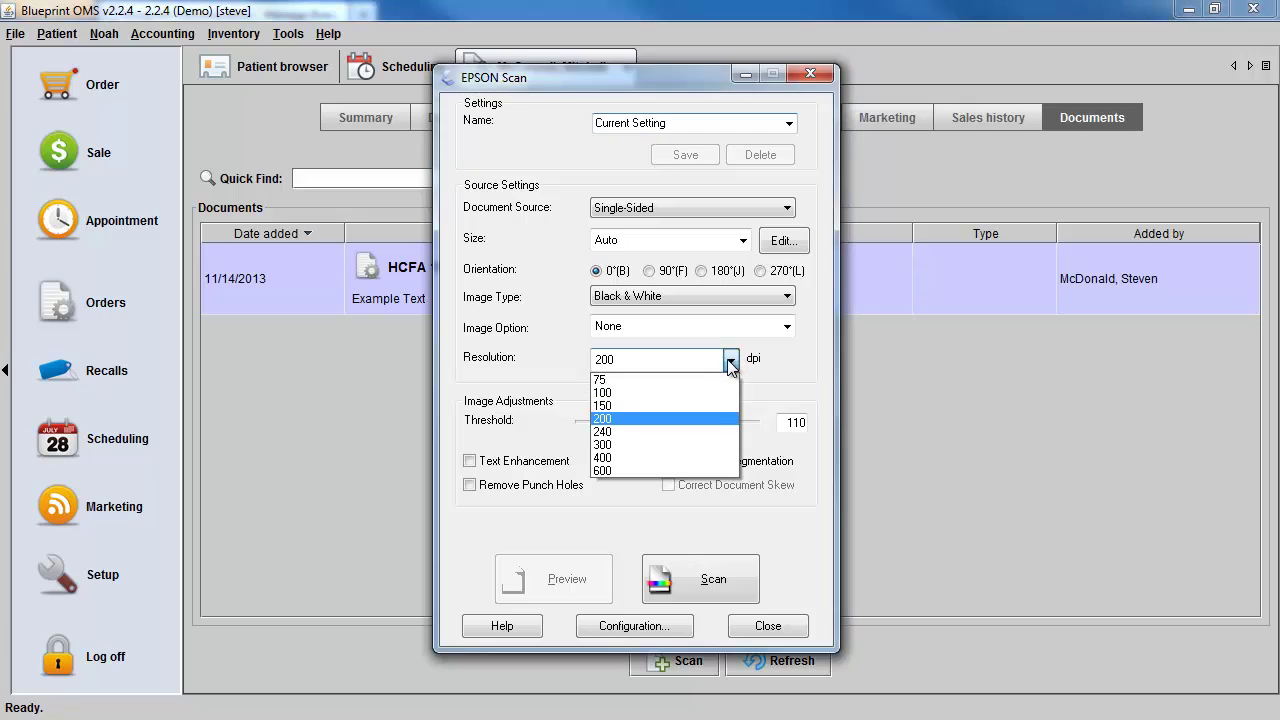
click(706, 446)
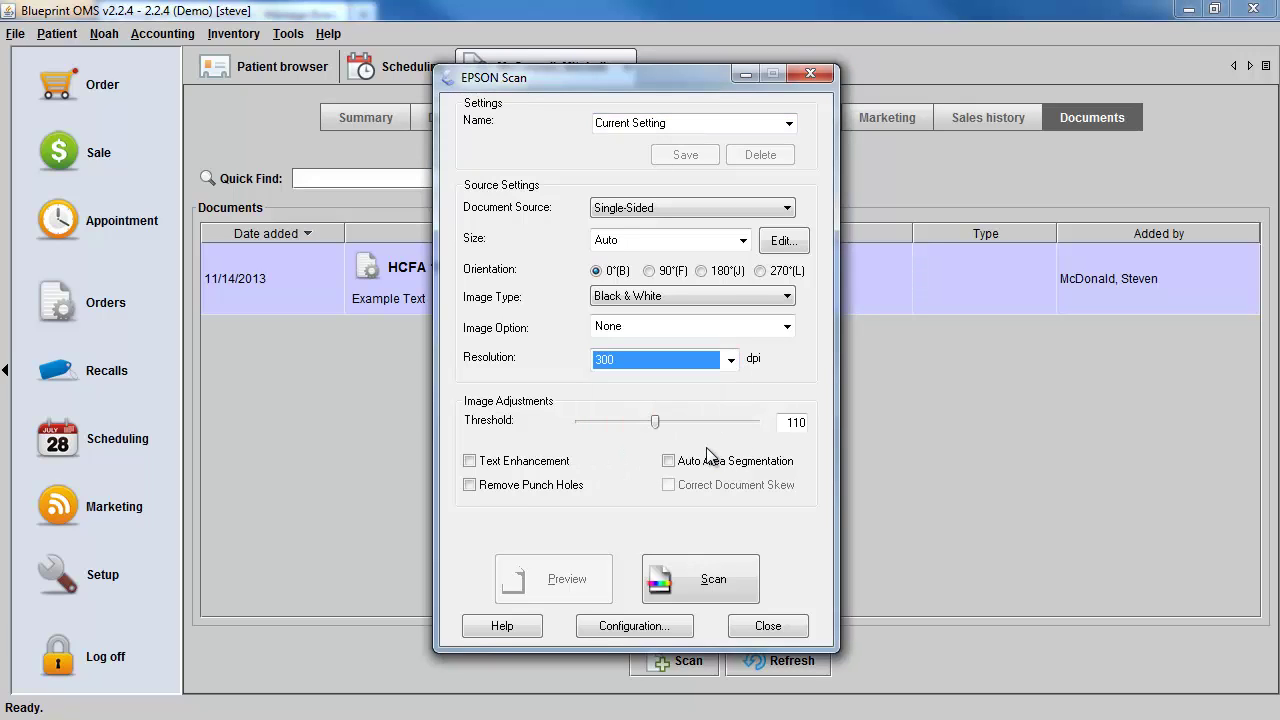
click(706, 578)
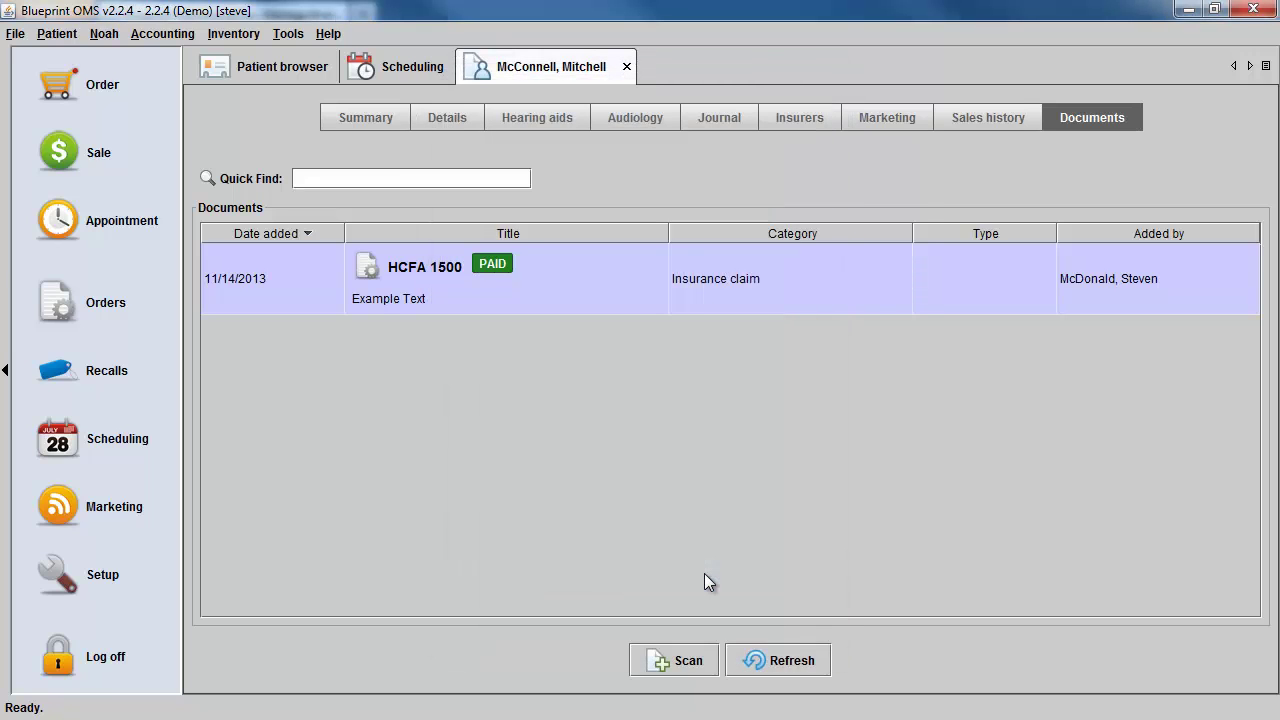
Title the scanned PDF 'Audiogram Report', file it under Medical report, and save it
text(Aud)
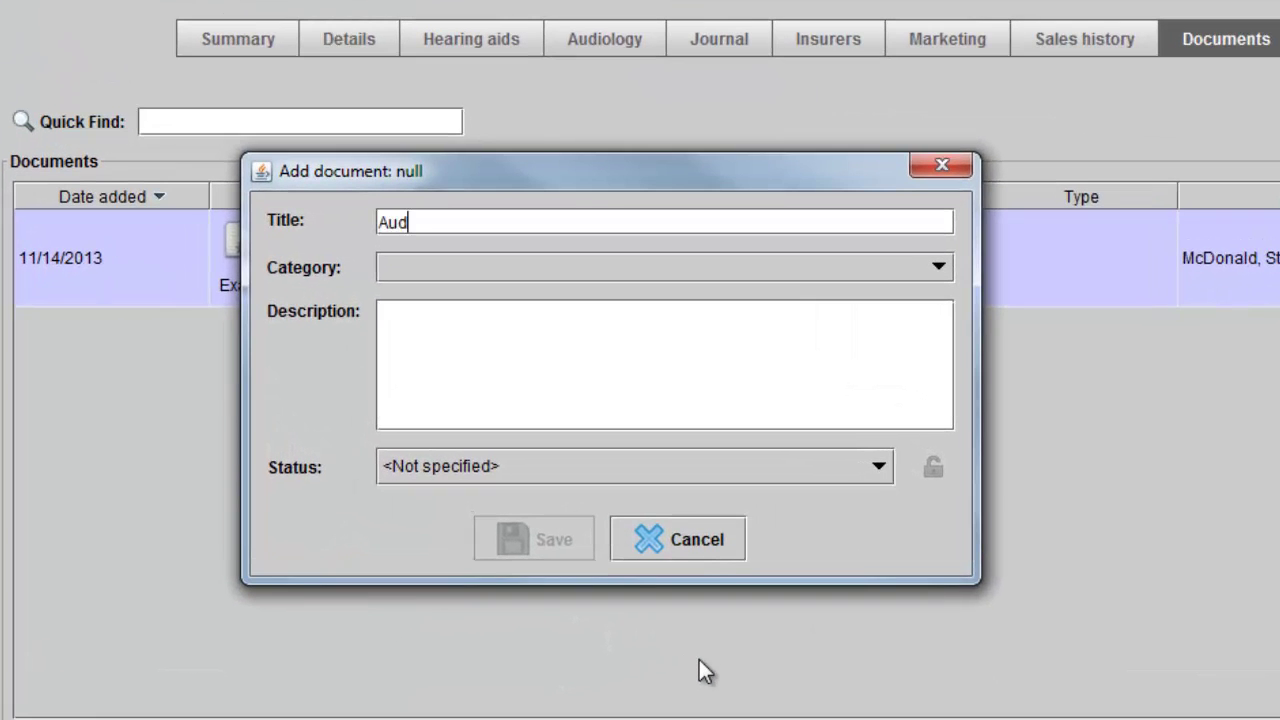
text(iogram Report)
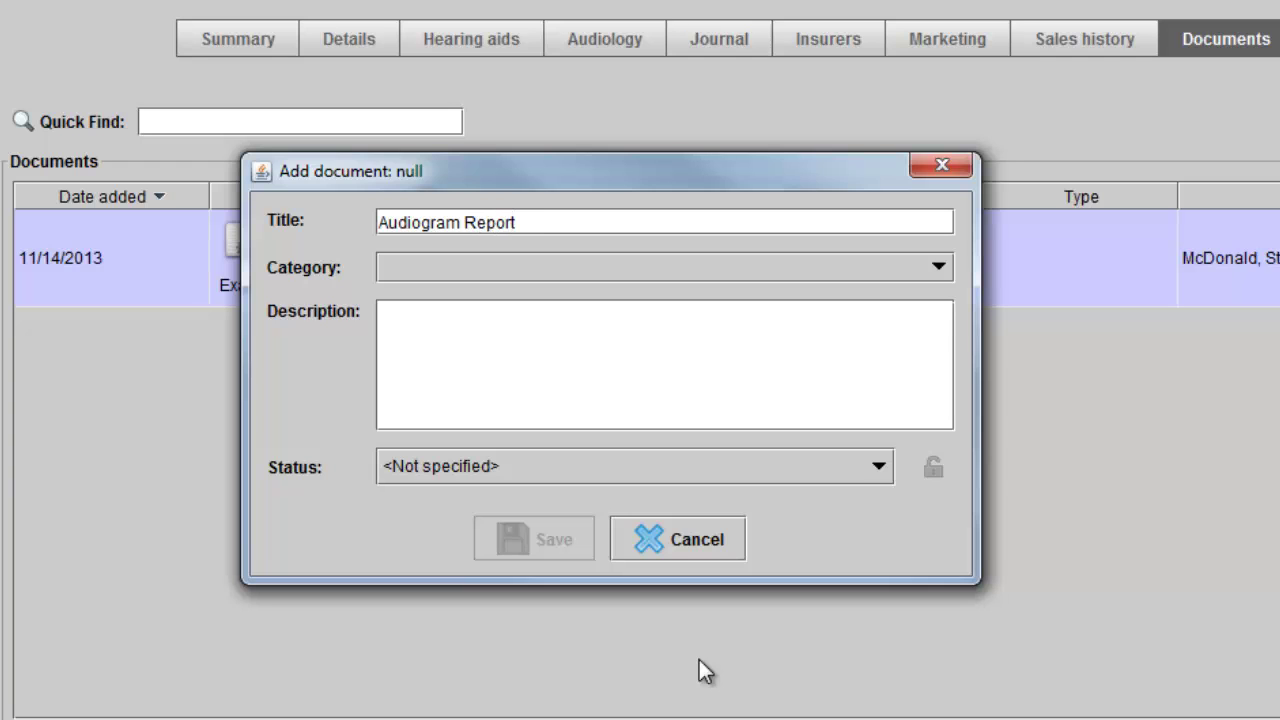
click(842, 274)
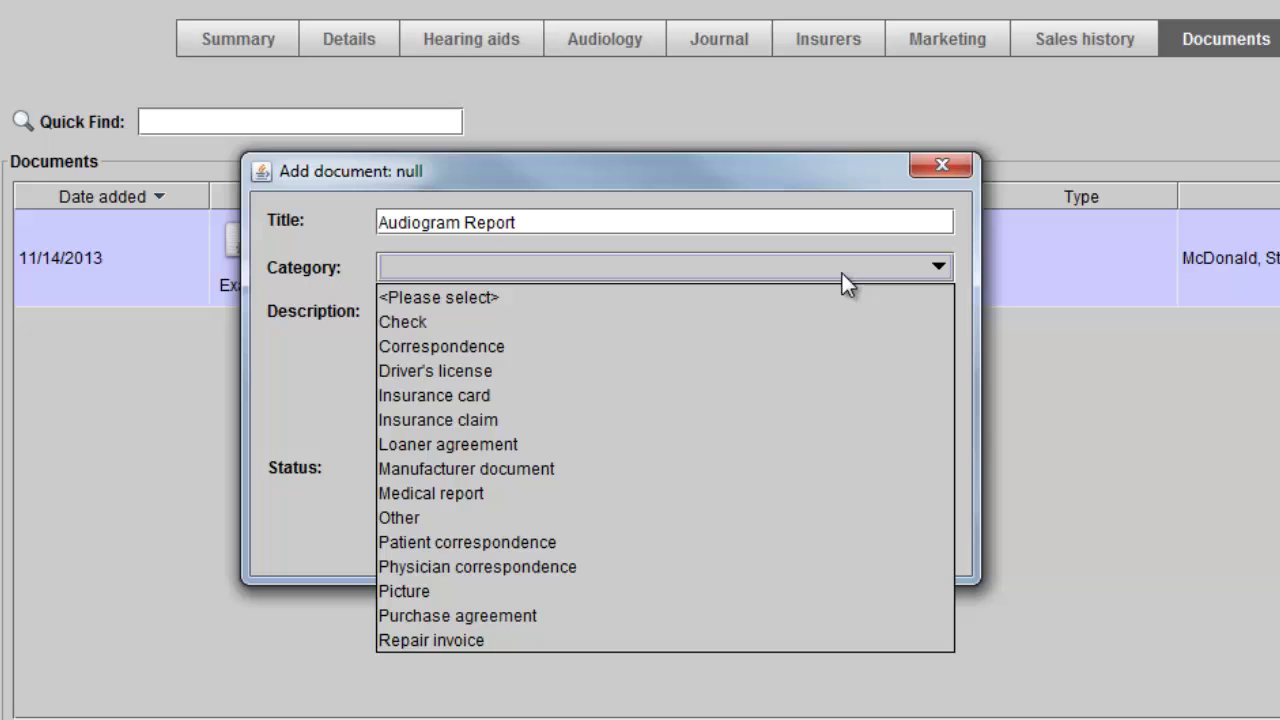
click(840, 510)
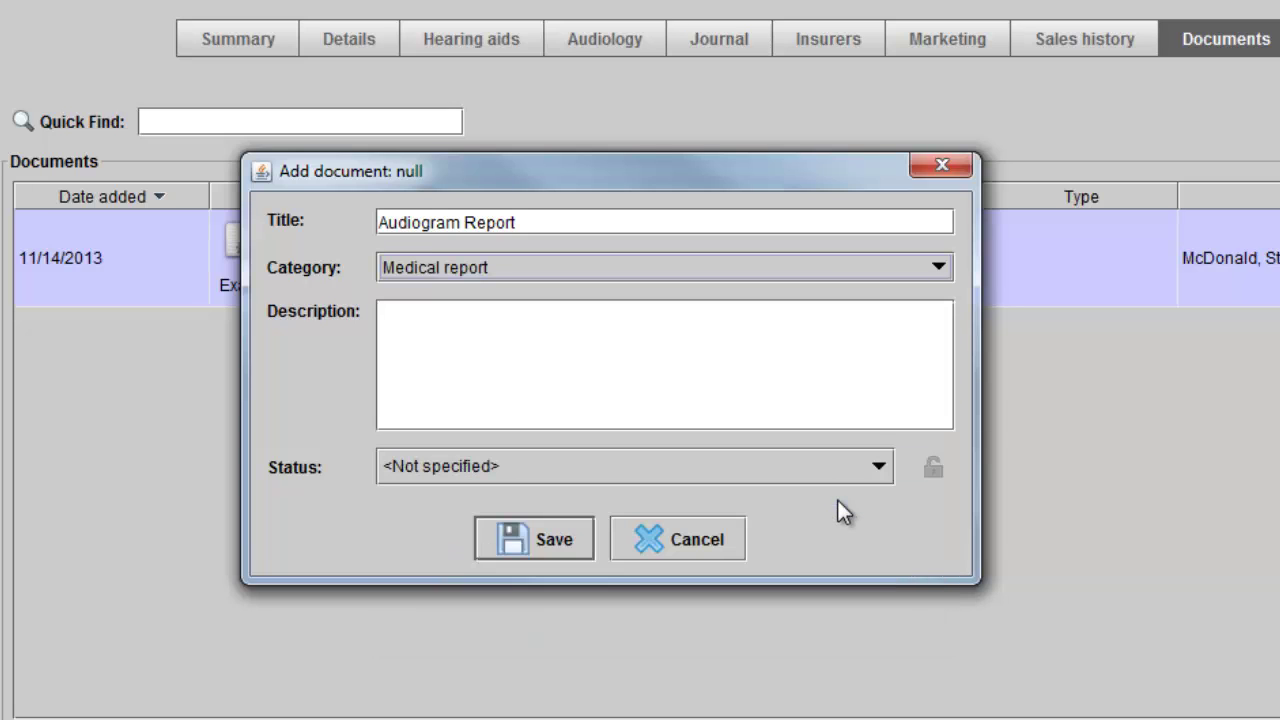
click(561, 539)
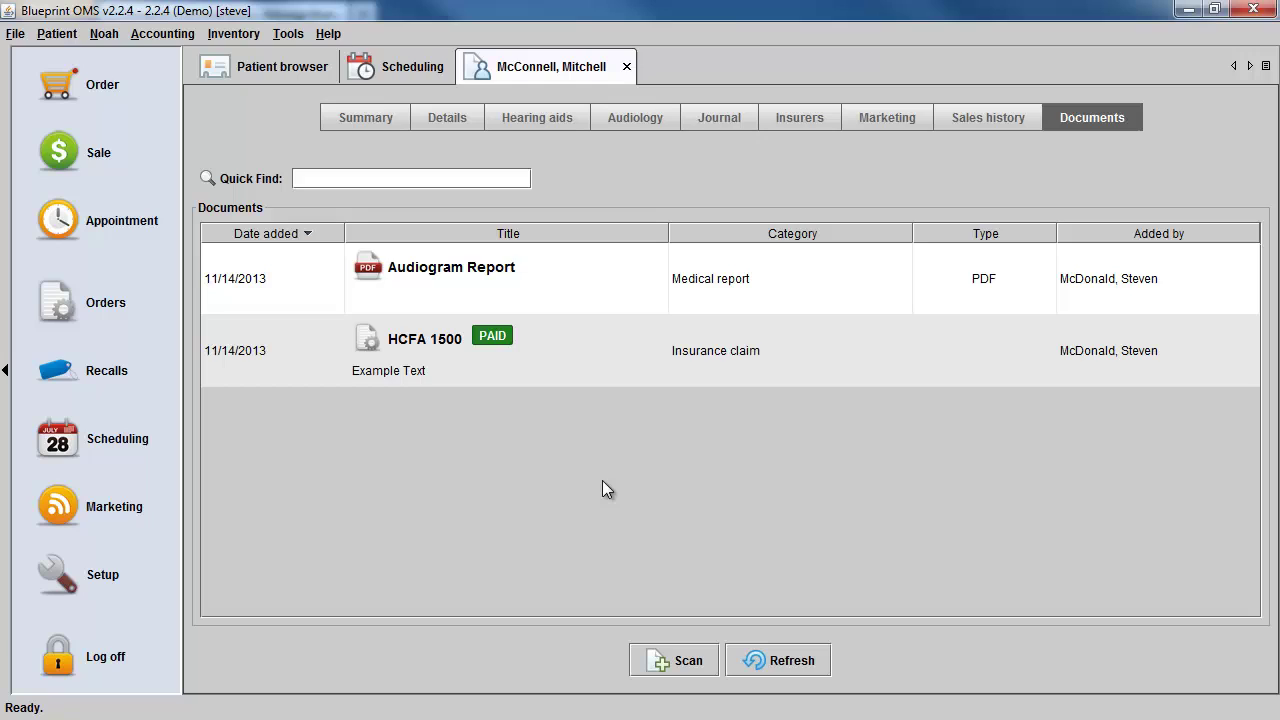
right_click(590, 291)
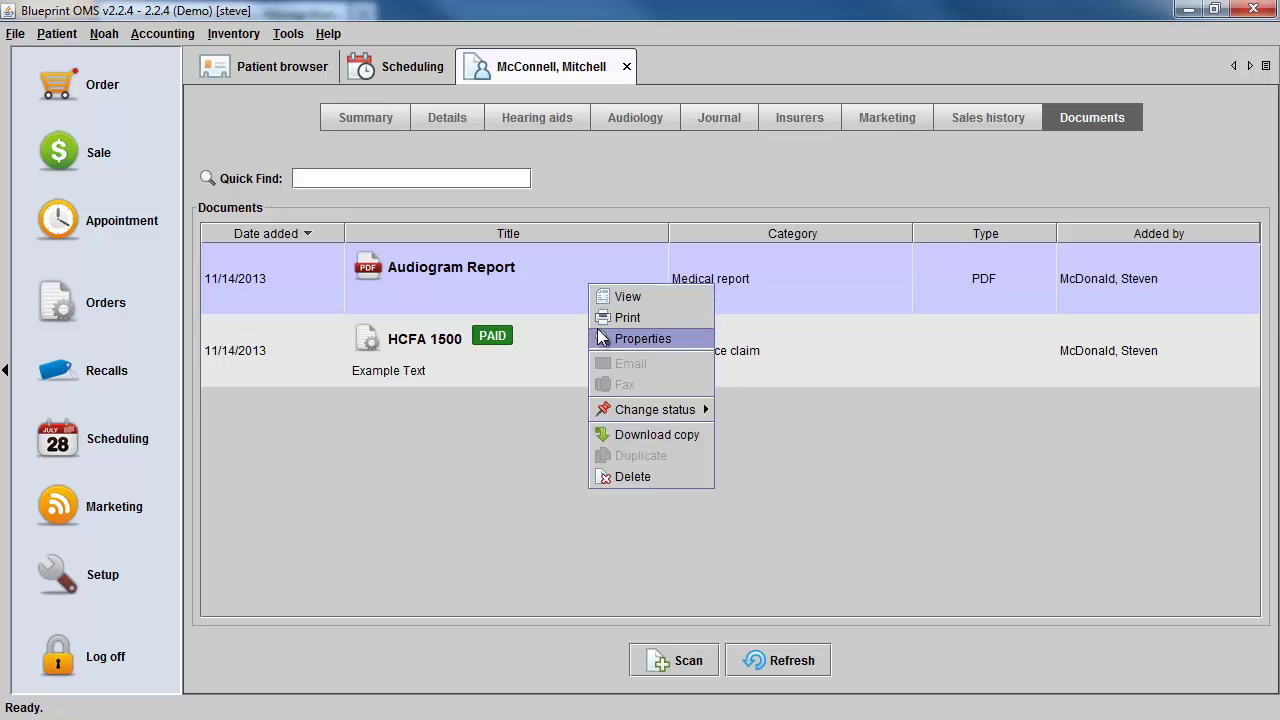
mouse_move(605, 410)
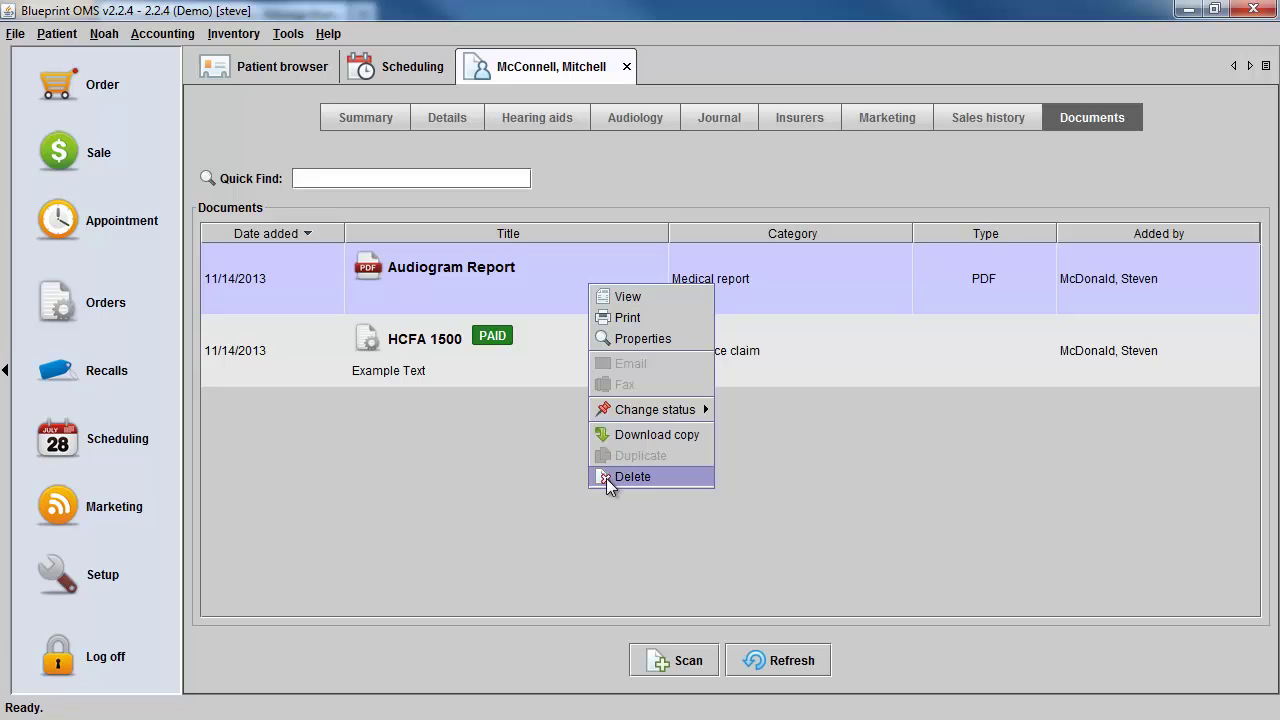
key(Escape)
right_click(461, 265)
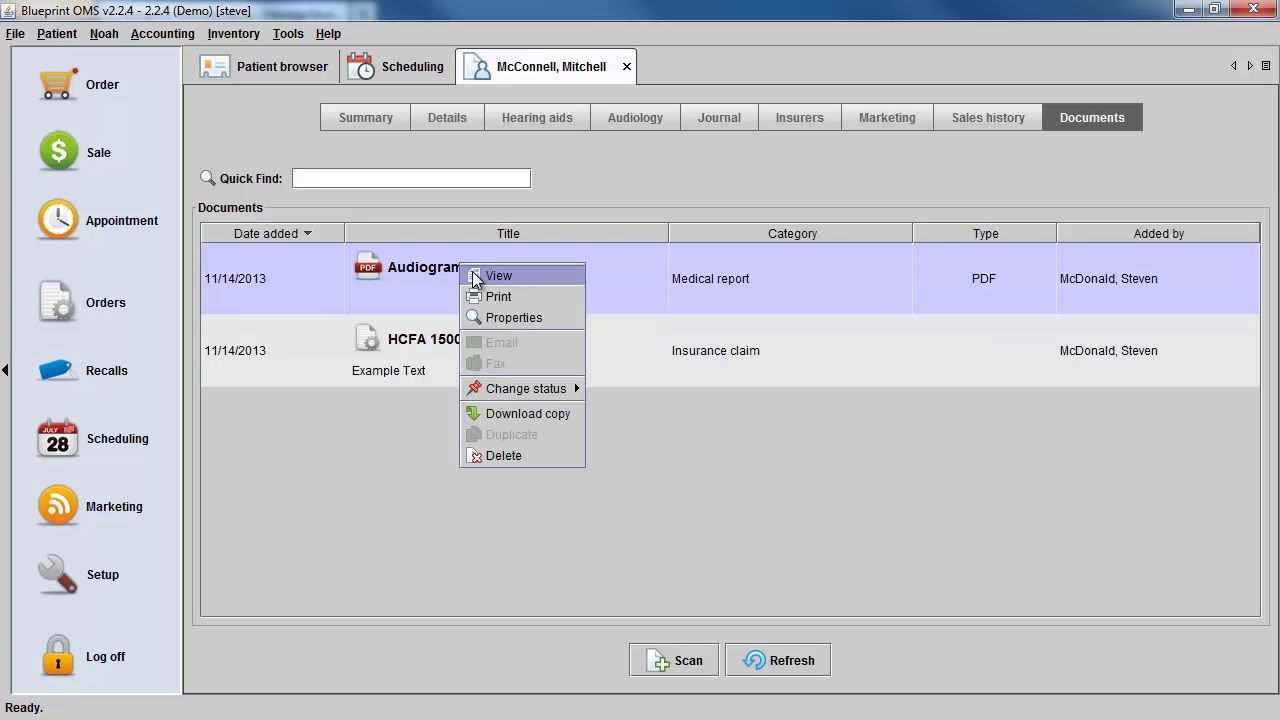
click(497, 276)
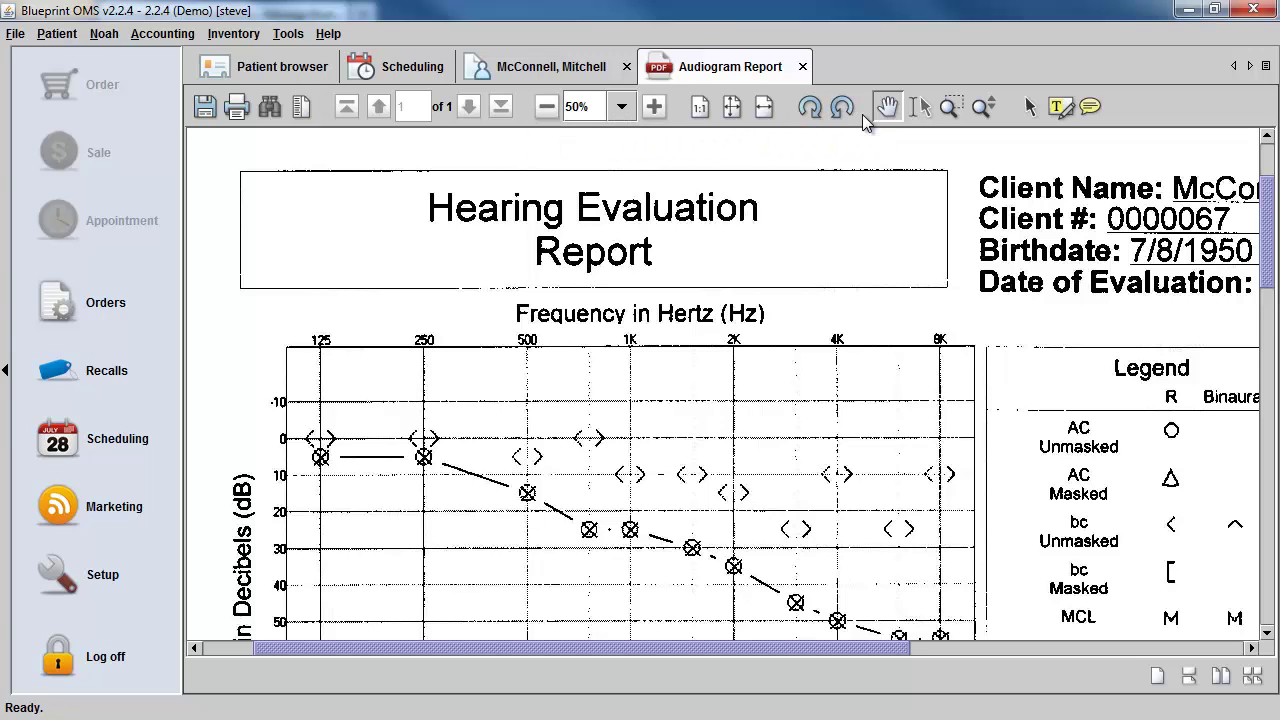
click(949, 106)
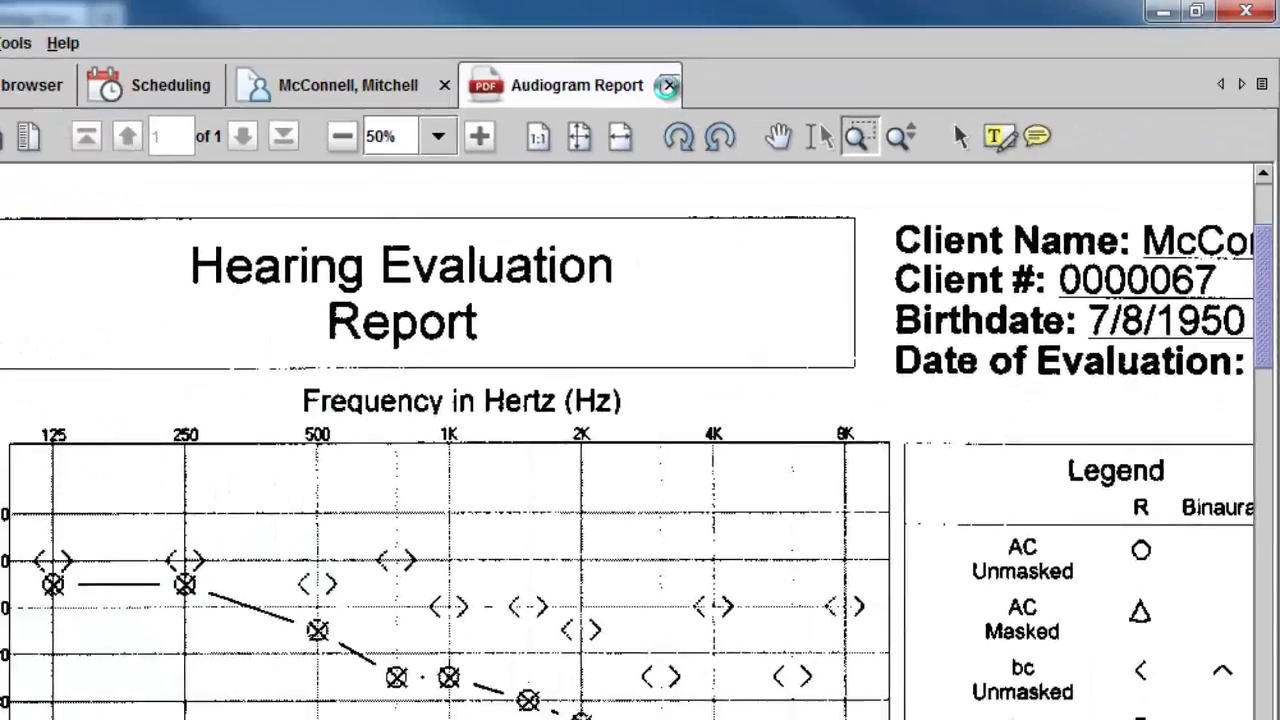
click(439, 117)
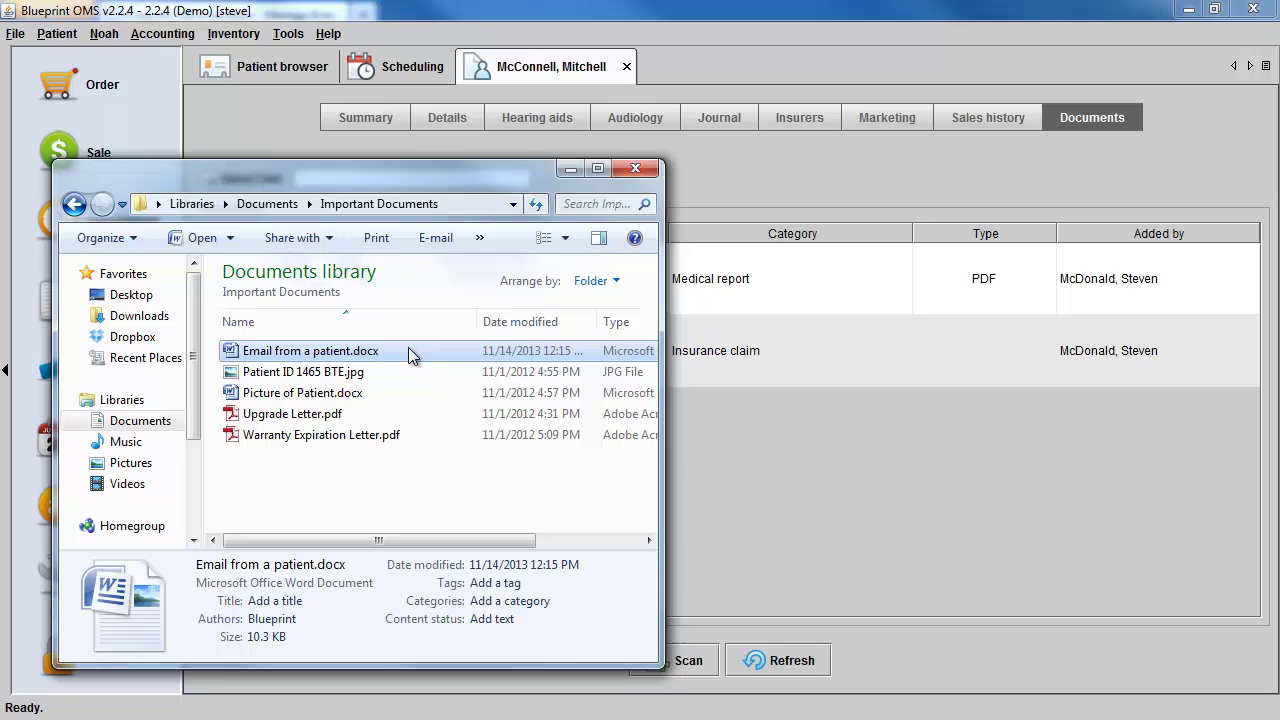
Drag in Email from a patient.docx, titled 'Email from patient', Patient correspondence, description 'Text...', and save
click(408, 350)
key(Escape)
drag(420, 350, 847, 509)
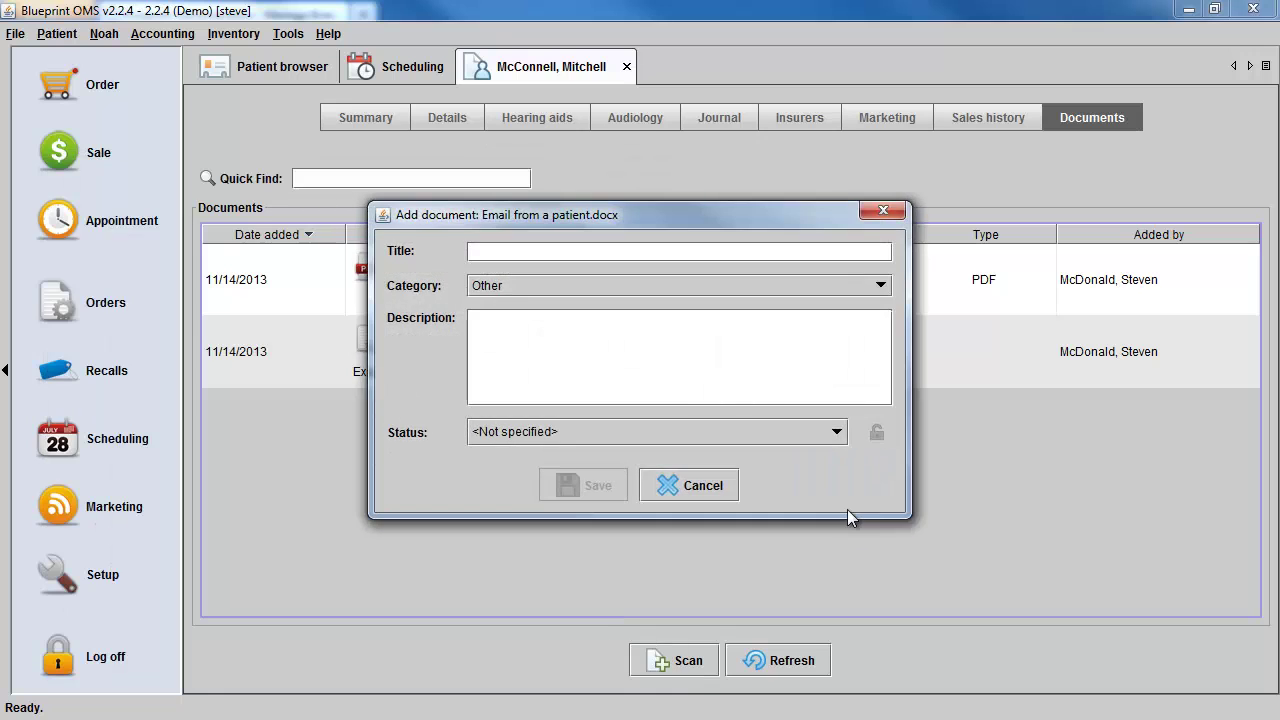
text(Email)
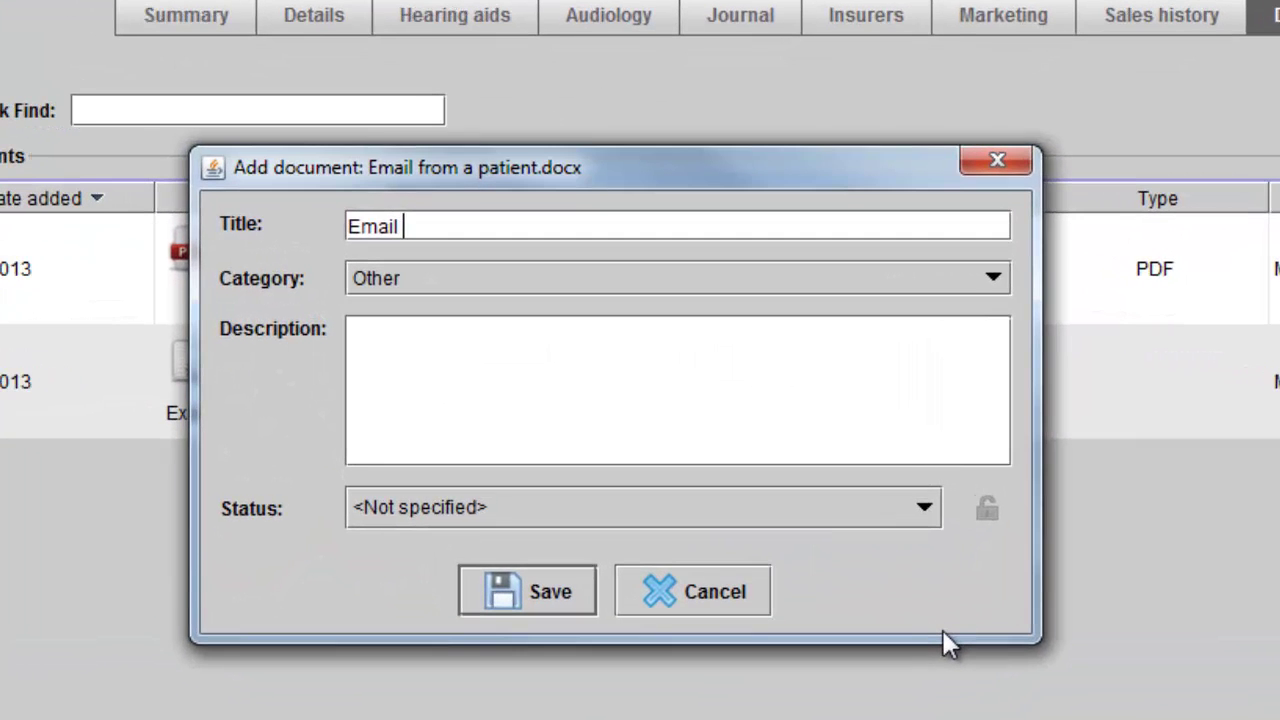
text( from pa)
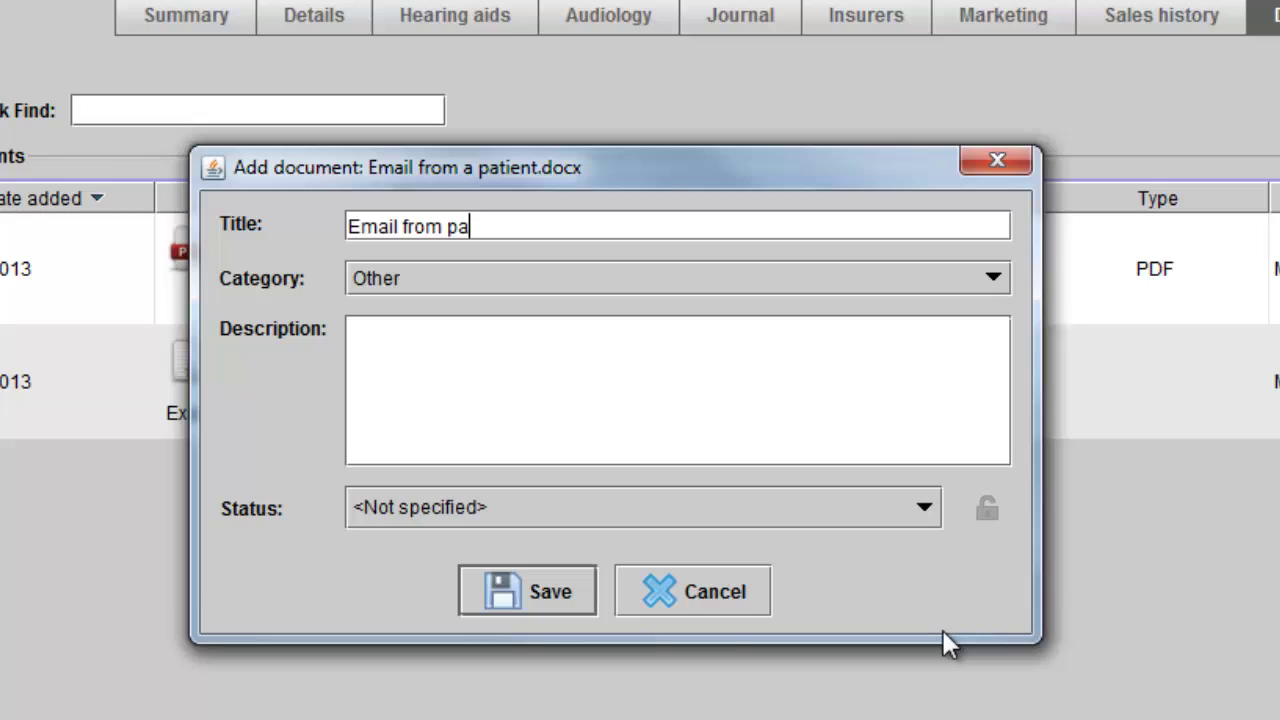
text(tient)
click(917, 280)
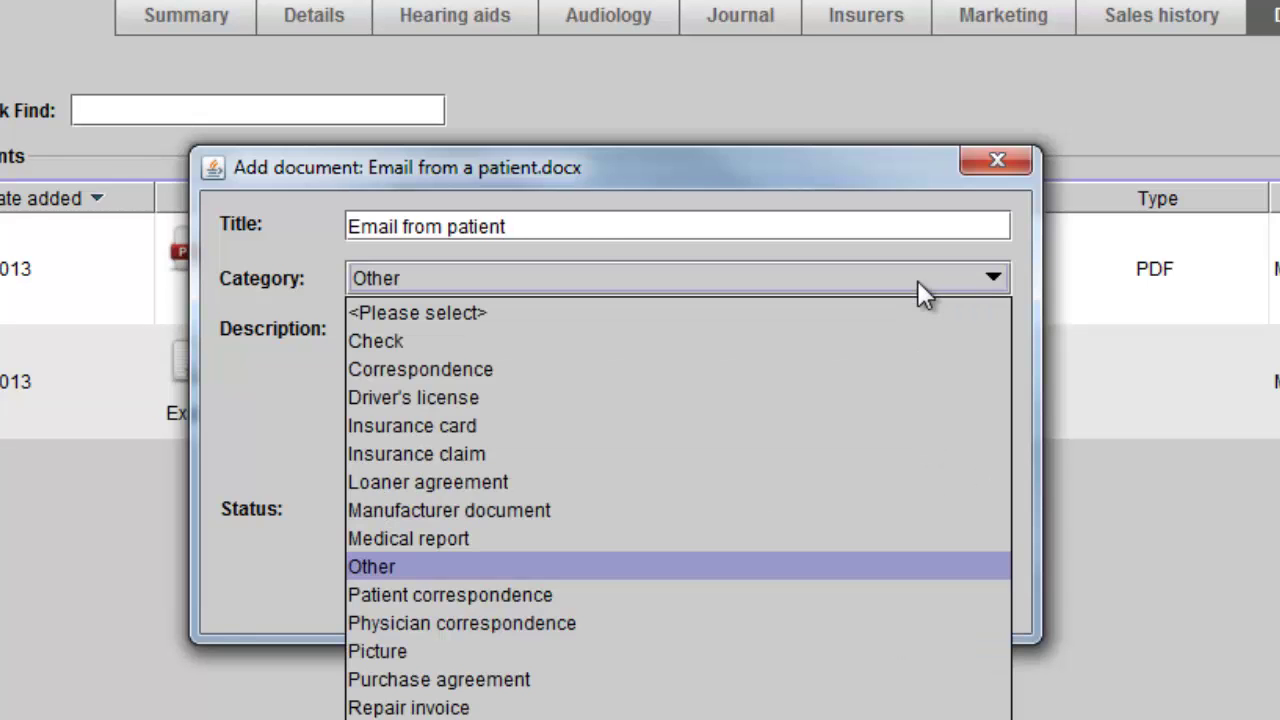
click(893, 595)
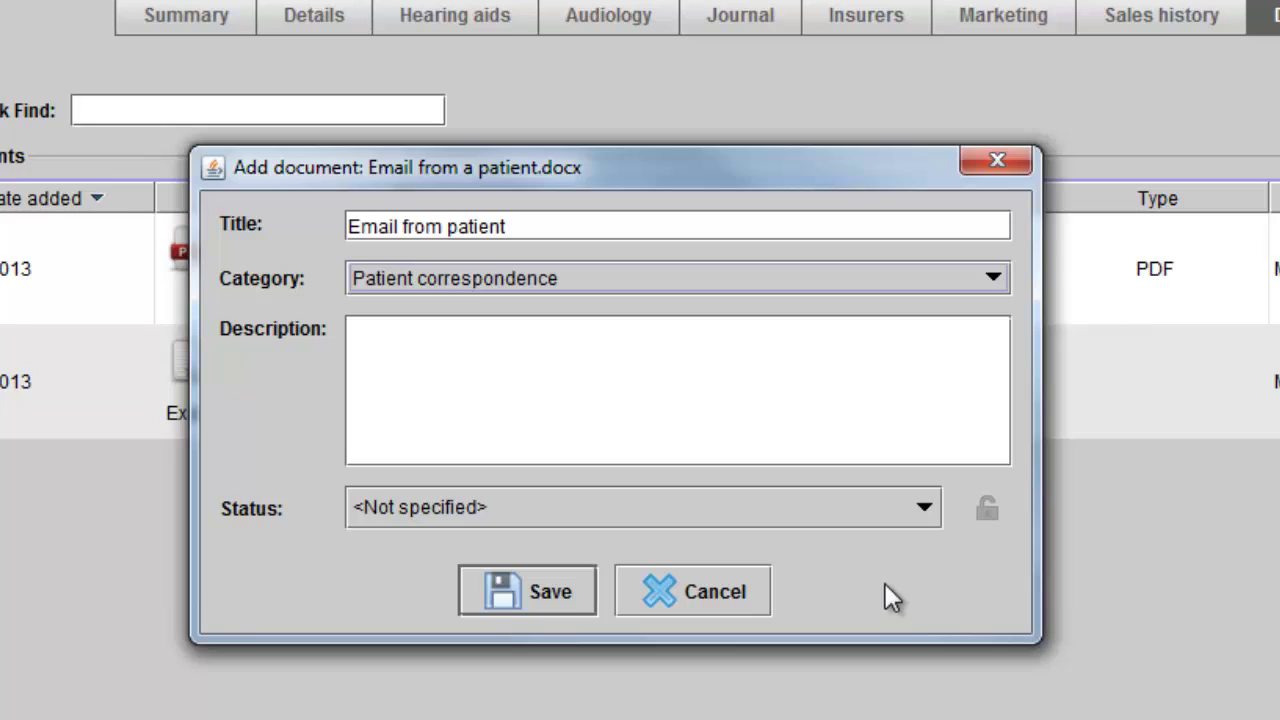
click(747, 433)
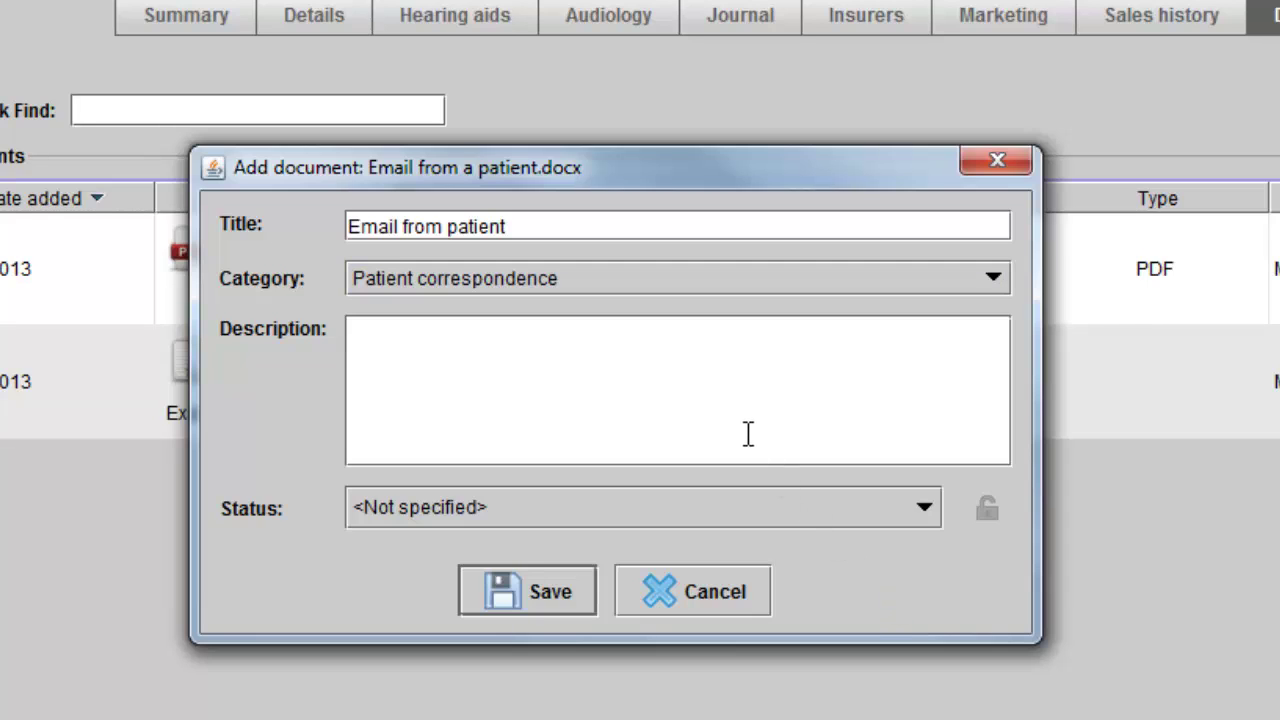
text(Text...)
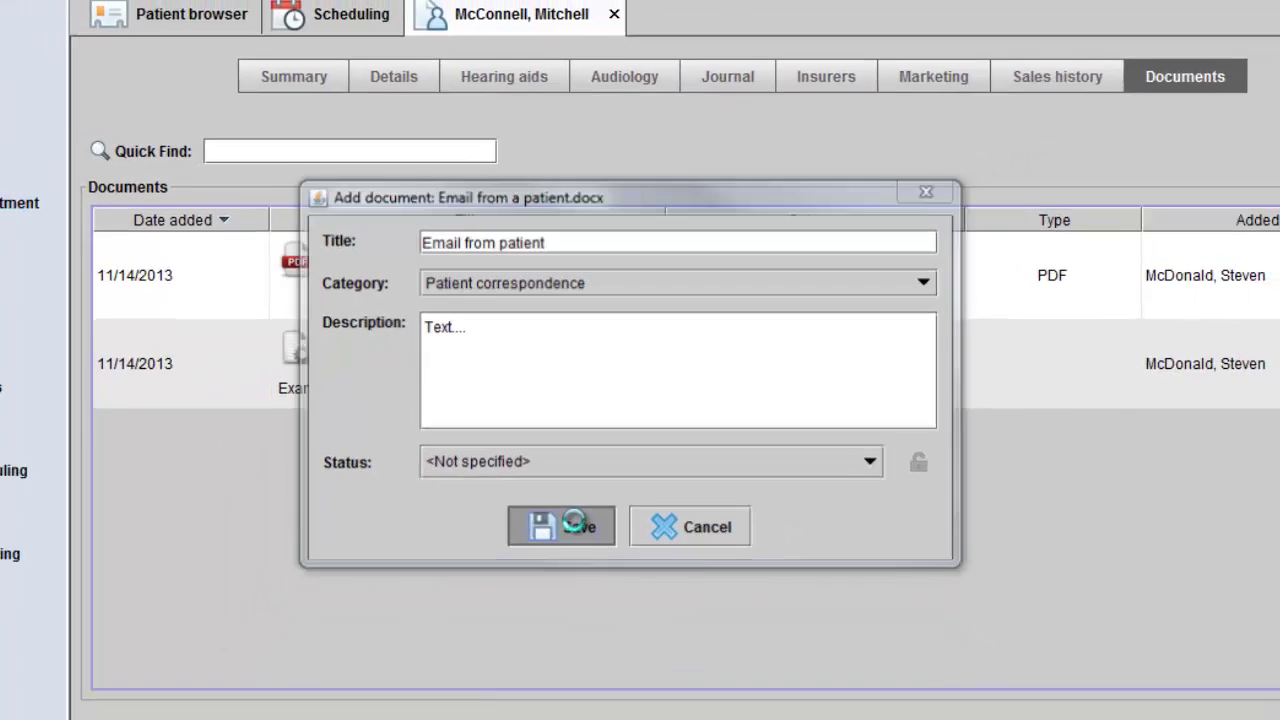
click(549, 578)
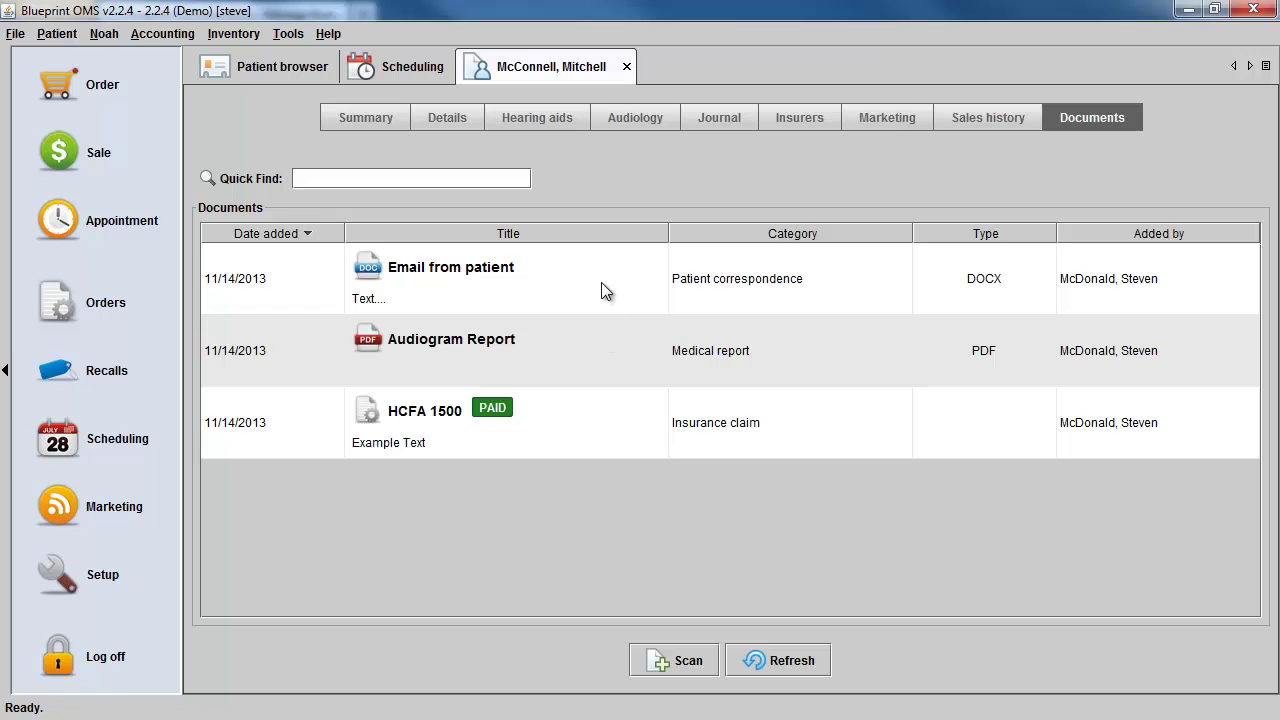
View the Email from patient document, then close its view
right_click(601, 291)
click(629, 292)
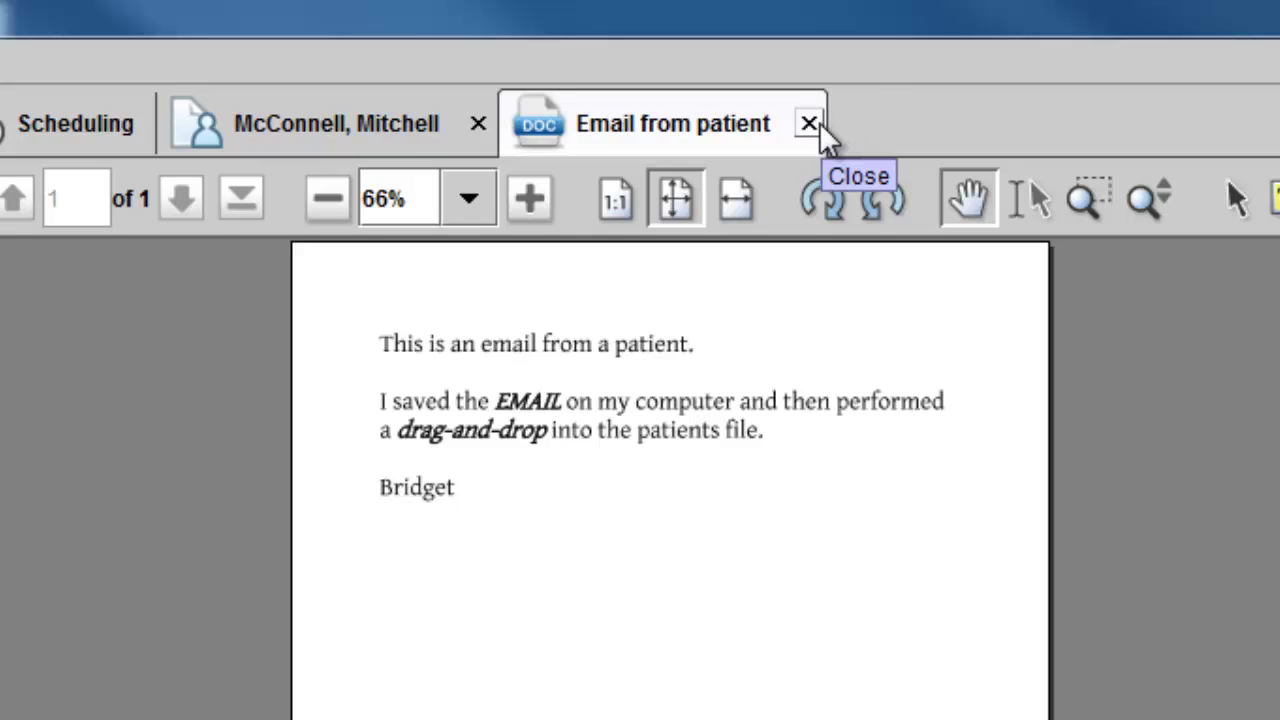
click(809, 123)
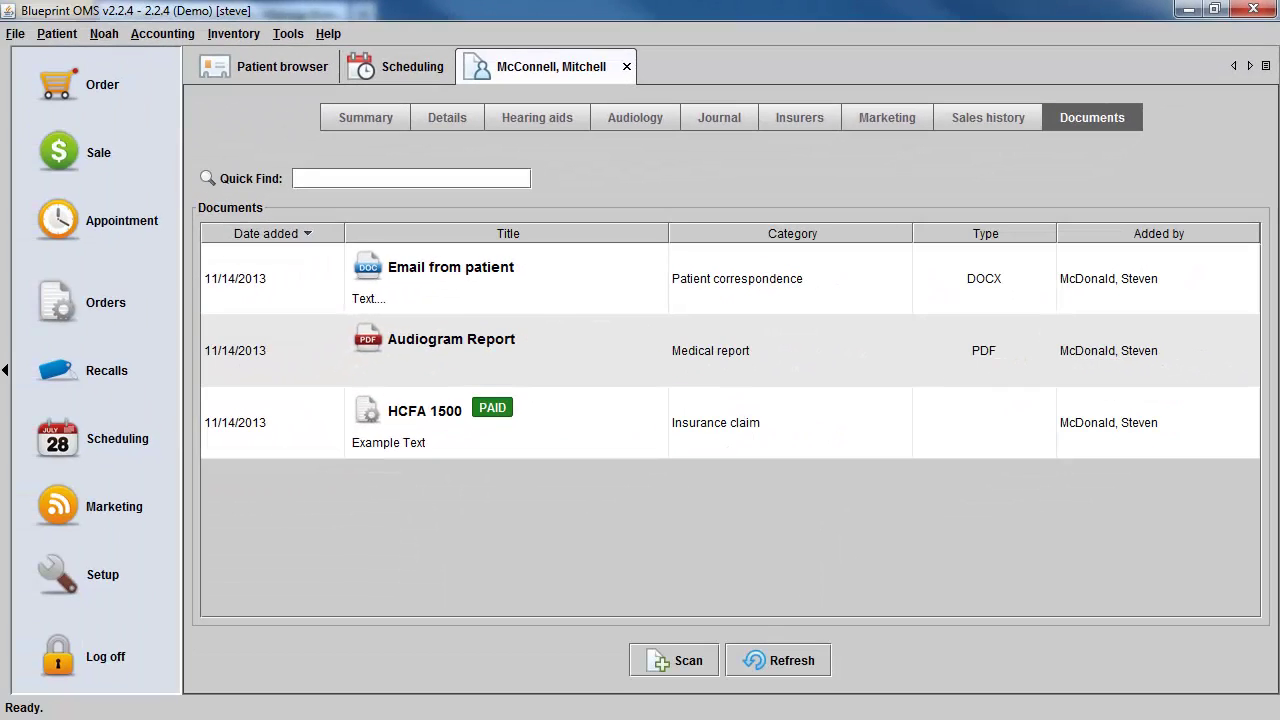
Drag the BTE aid photo JPG into Documents, title it 'Aid Photo', category Picture, and save
key(alt+Tab)
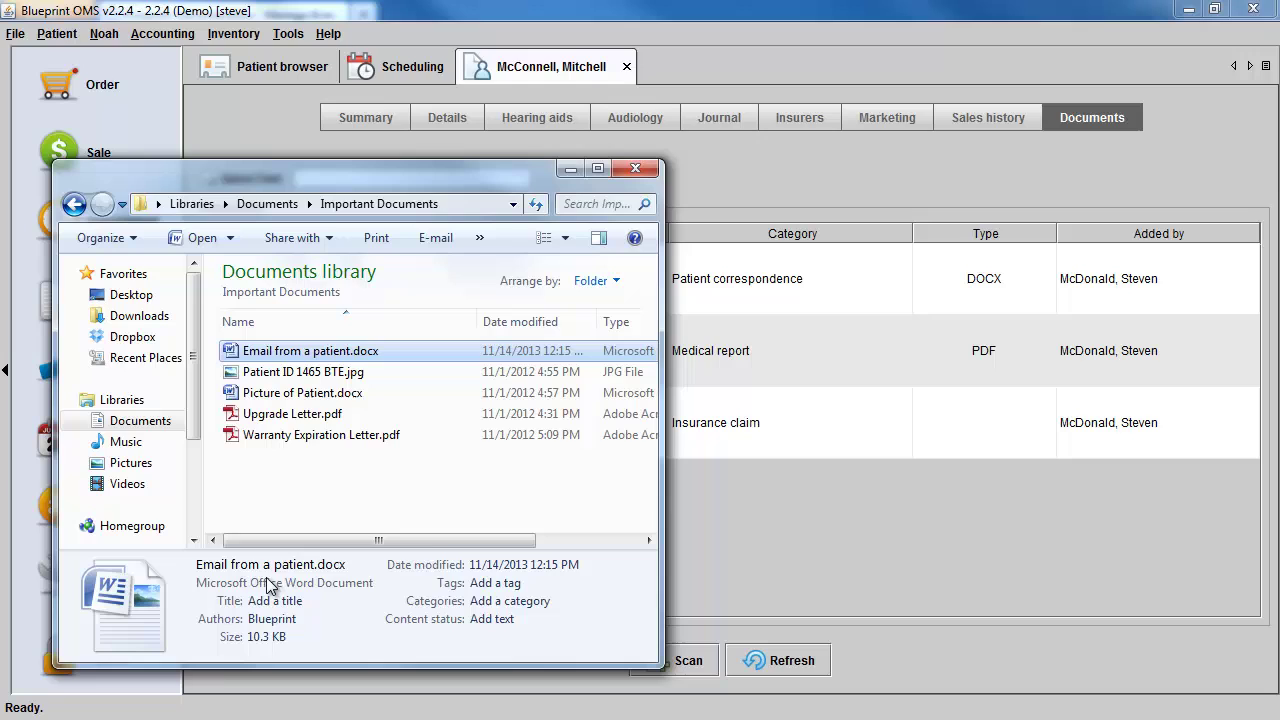
click(347, 376)
drag(312, 376, 828, 557)
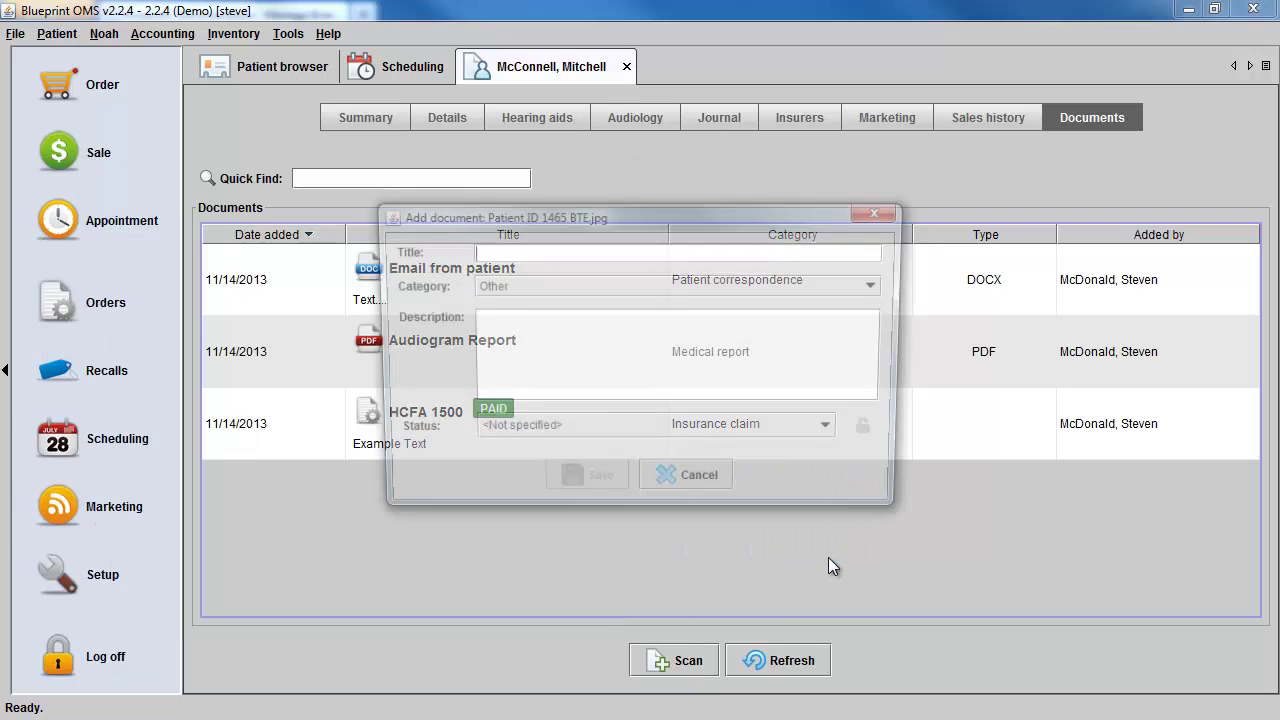
text(Aid)
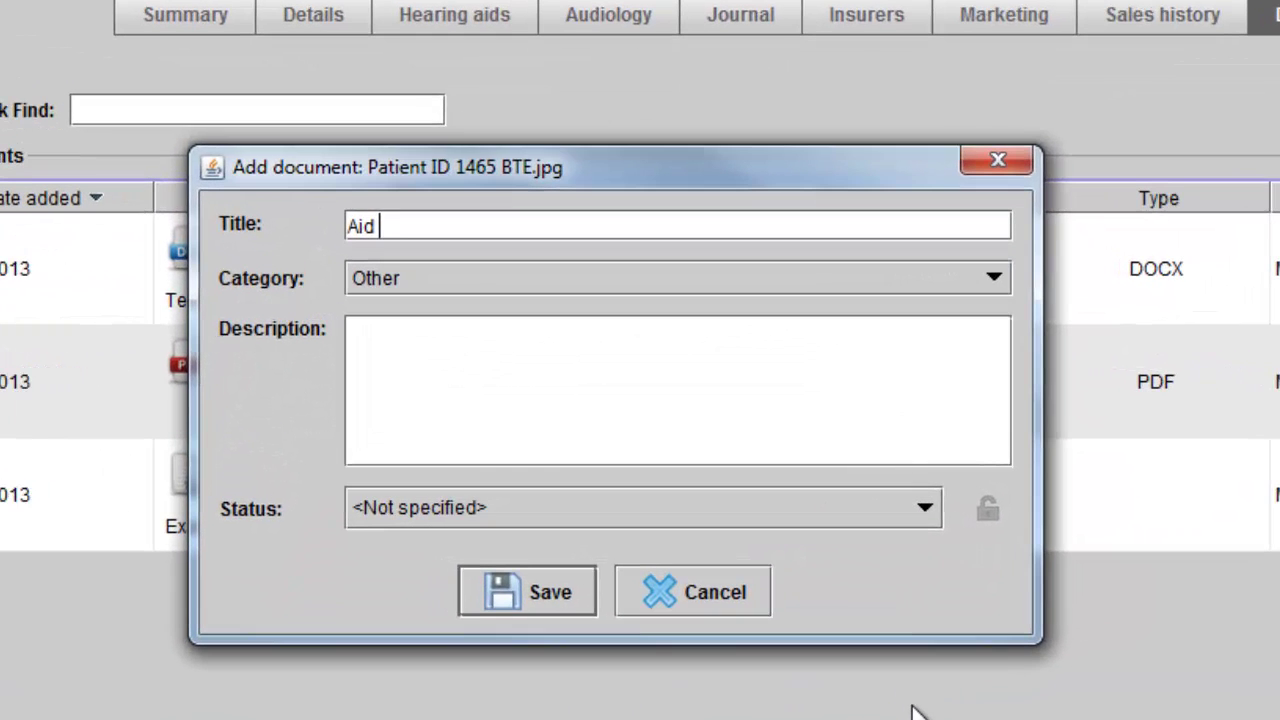
text( Photo)
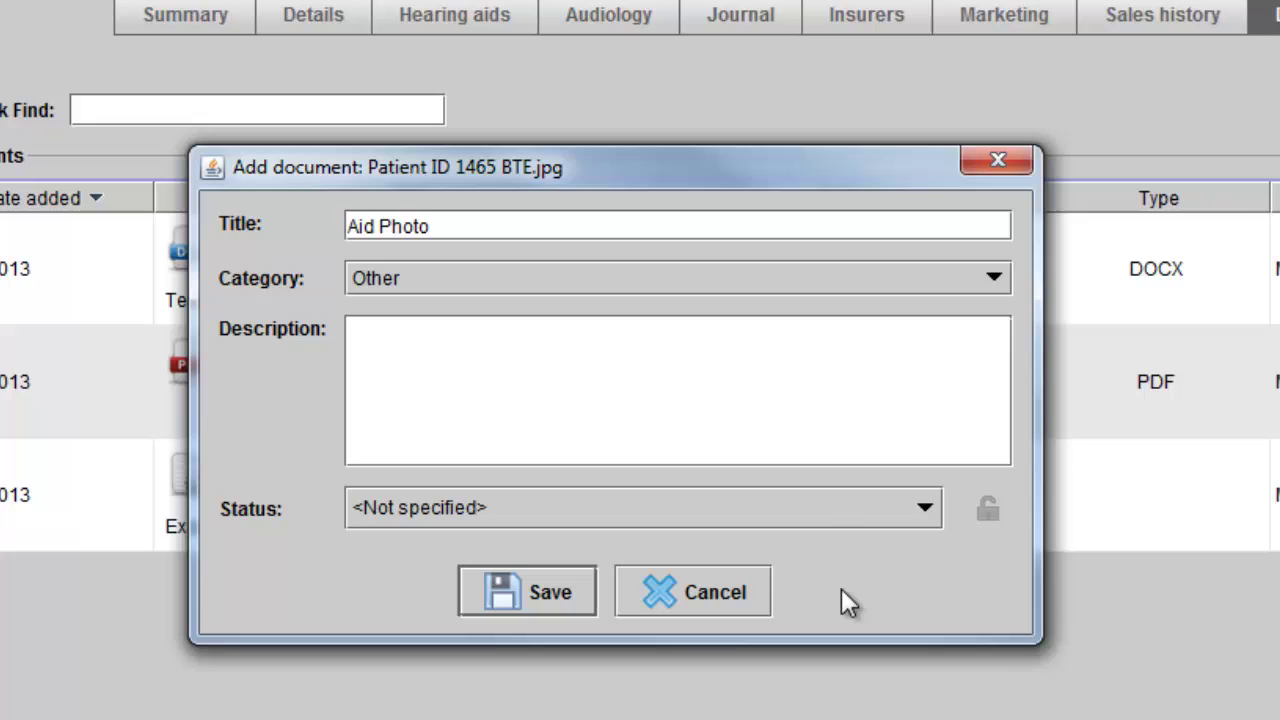
click(938, 277)
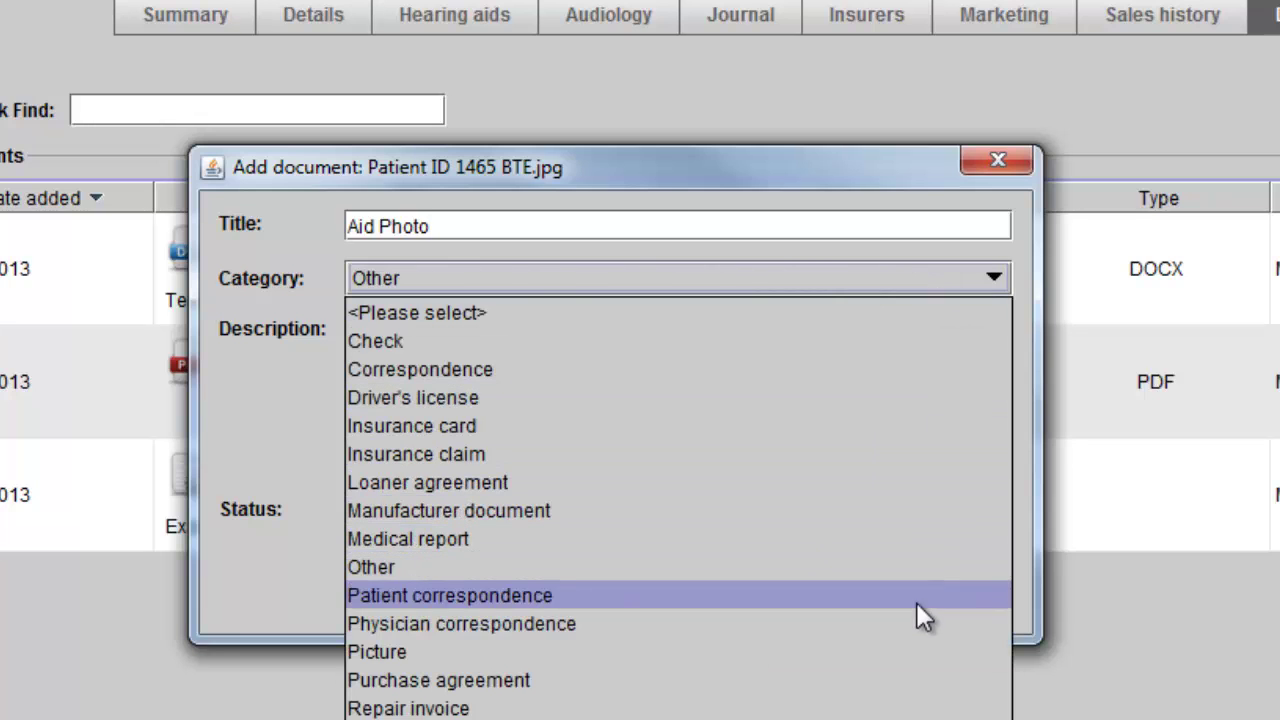
click(918, 655)
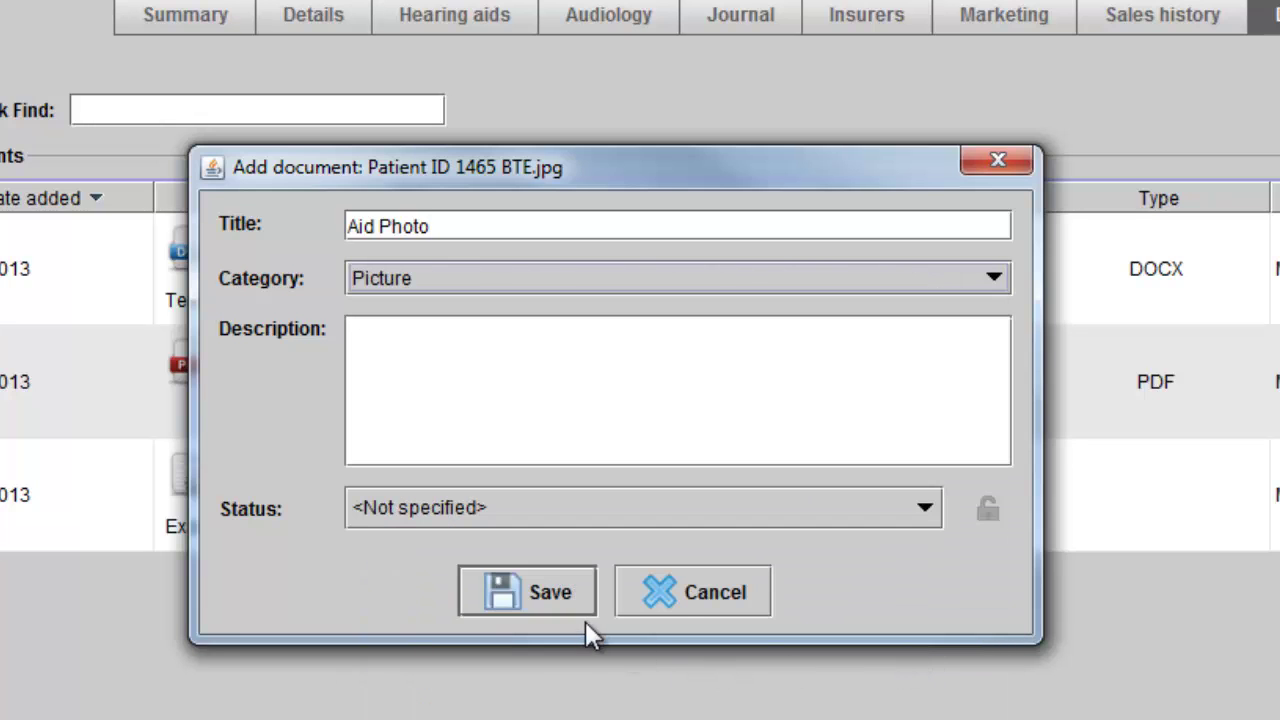
click(557, 604)
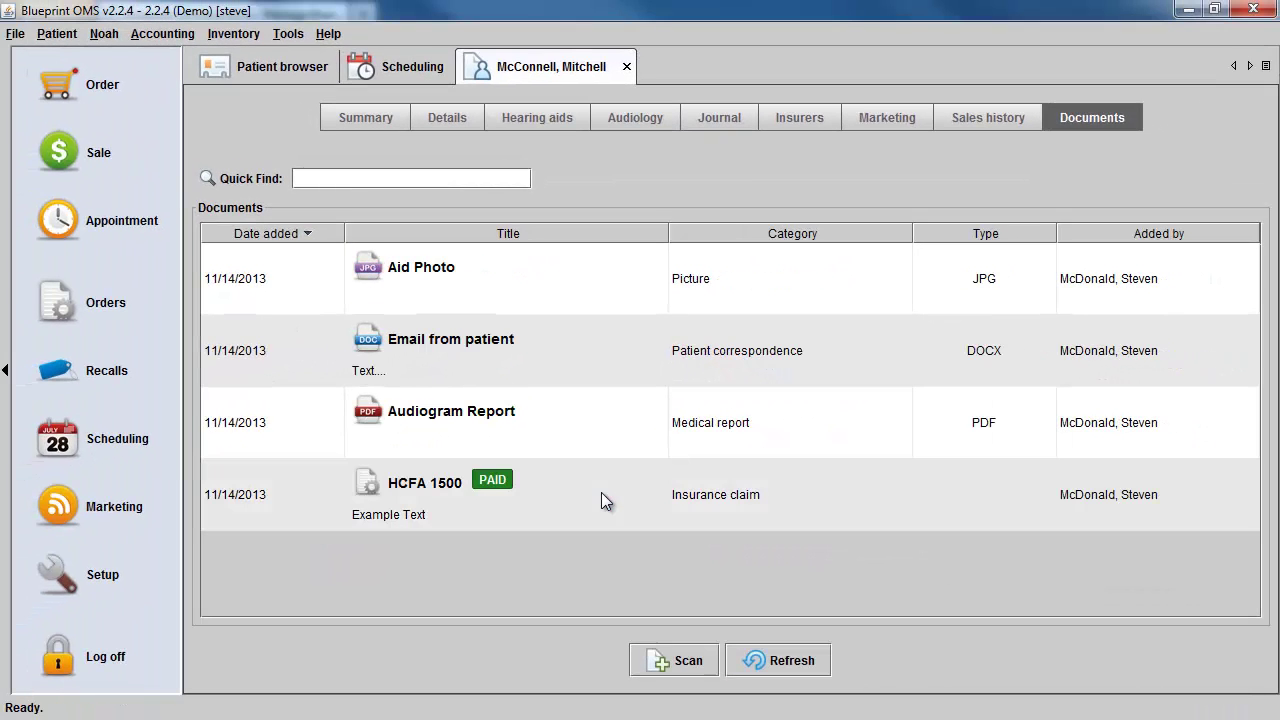
right_click(593, 281)
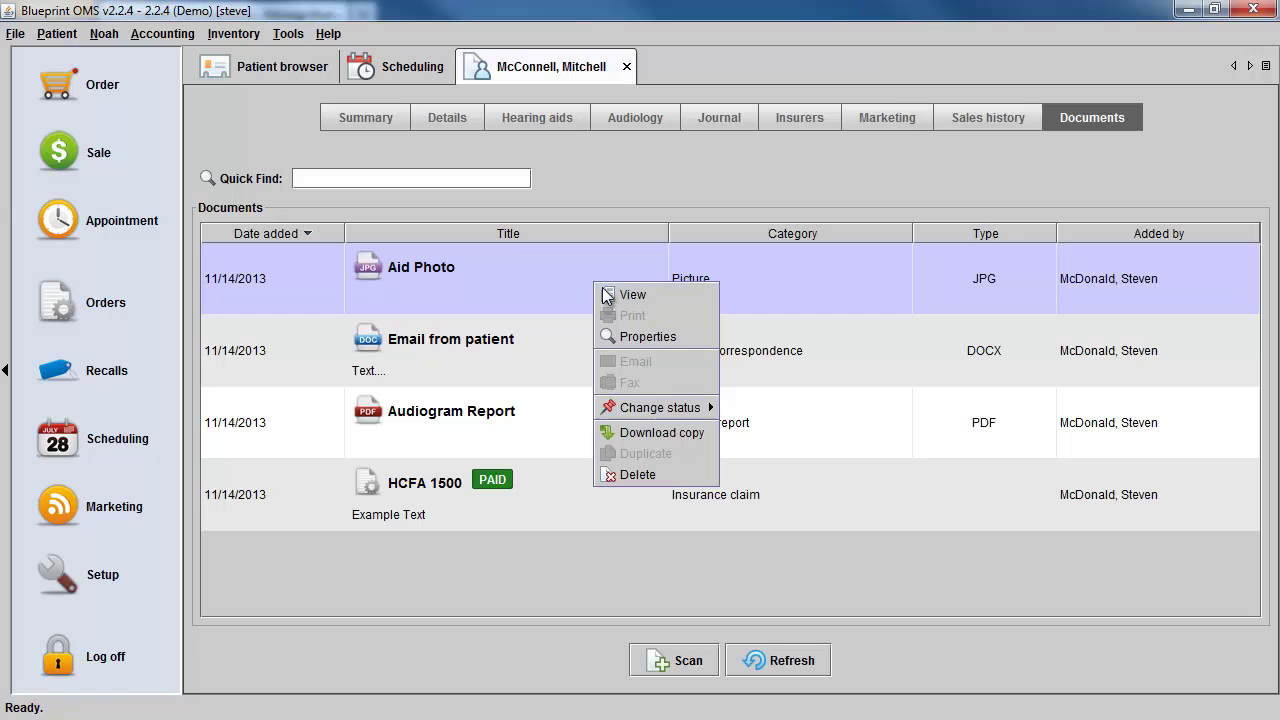
click(609, 291)
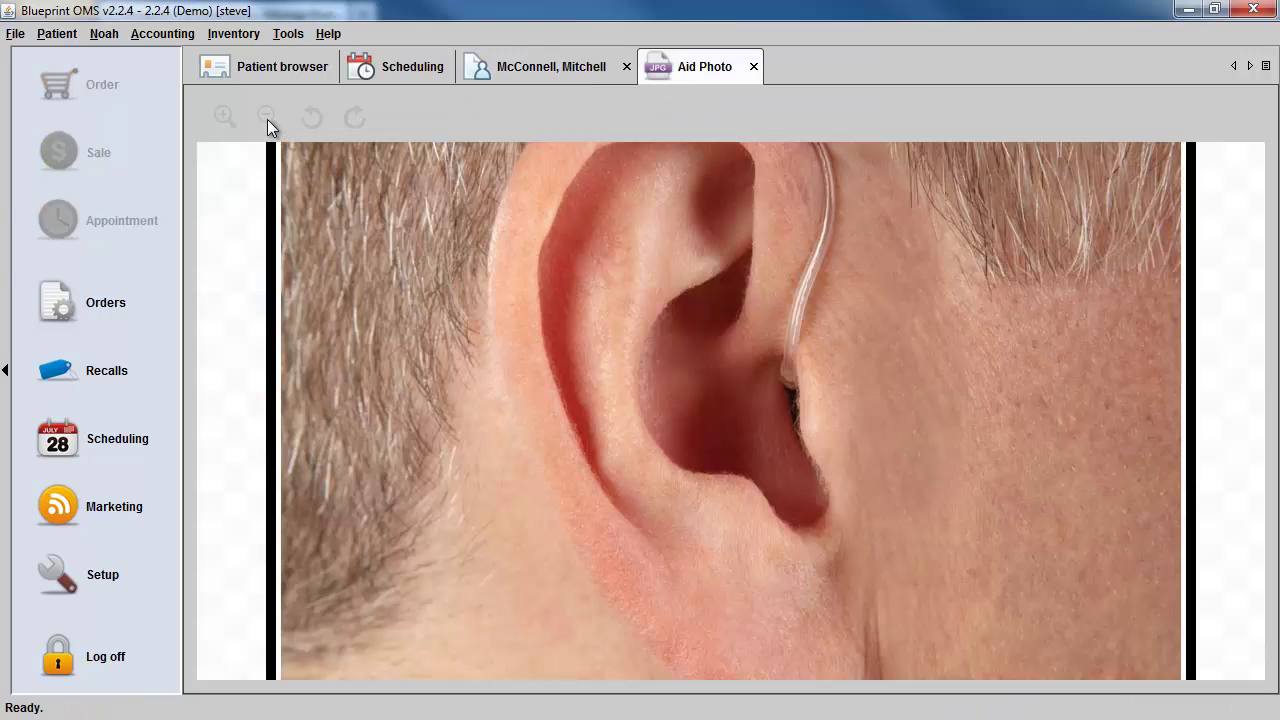
click(267, 119)
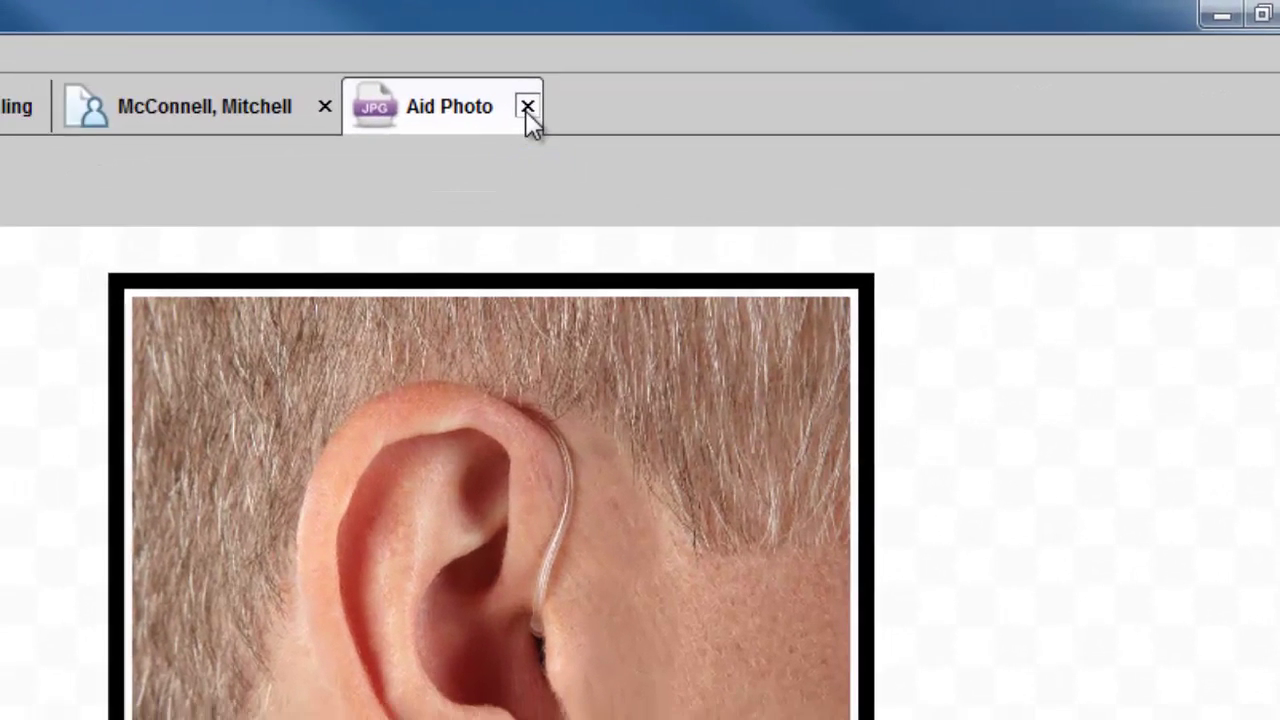
click(511, 110)
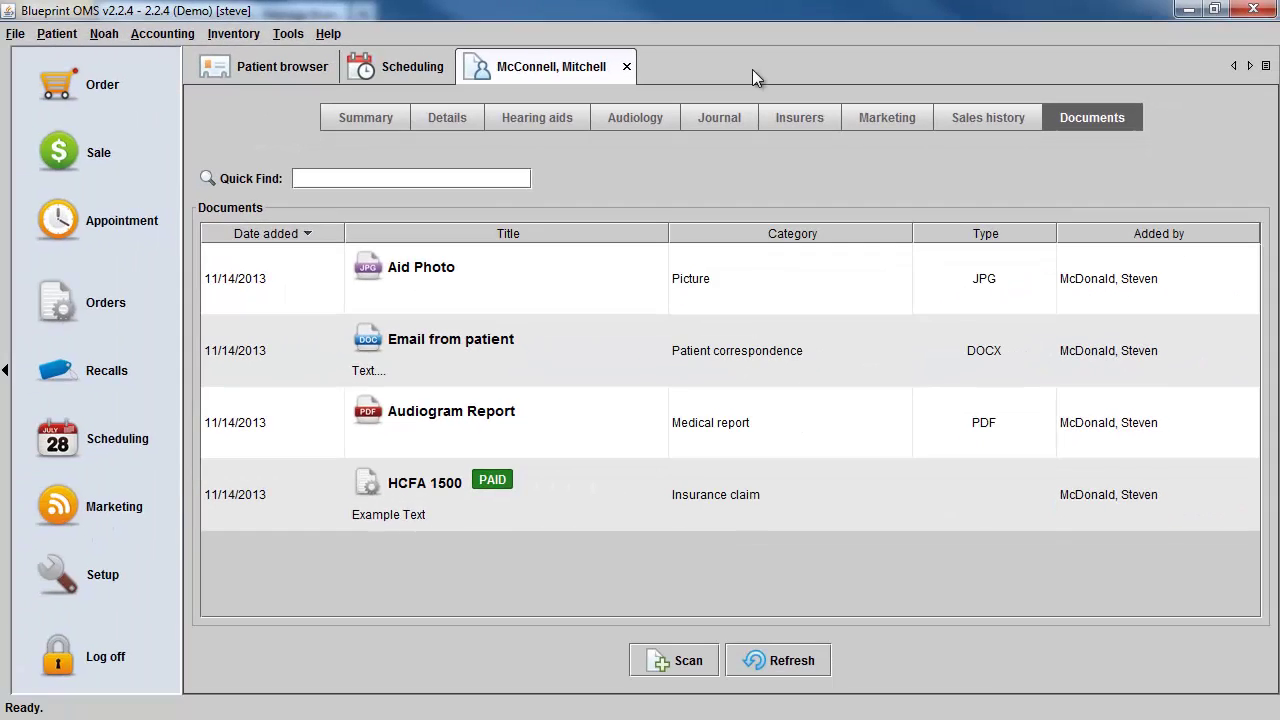